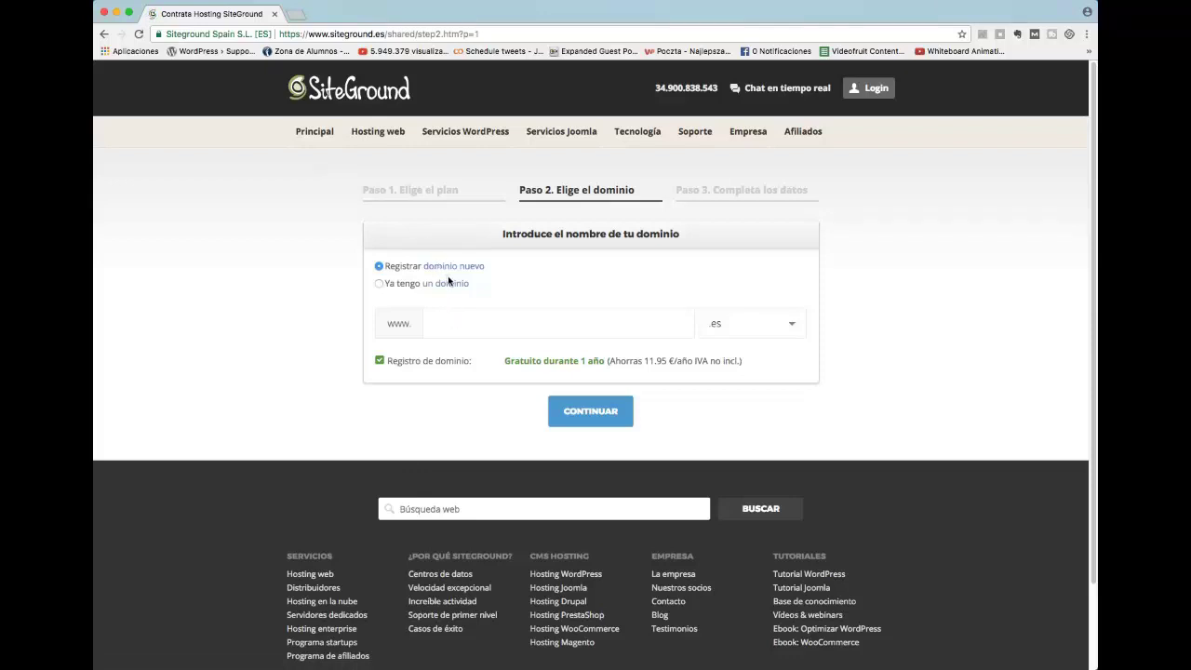
# Step: Choose tupaginaprueba.com as the new domain to register and continue to the order details
pyautogui.click(456, 323)
pyautogui.write('tupaginaprueba')
pyautogui.click(754, 332)
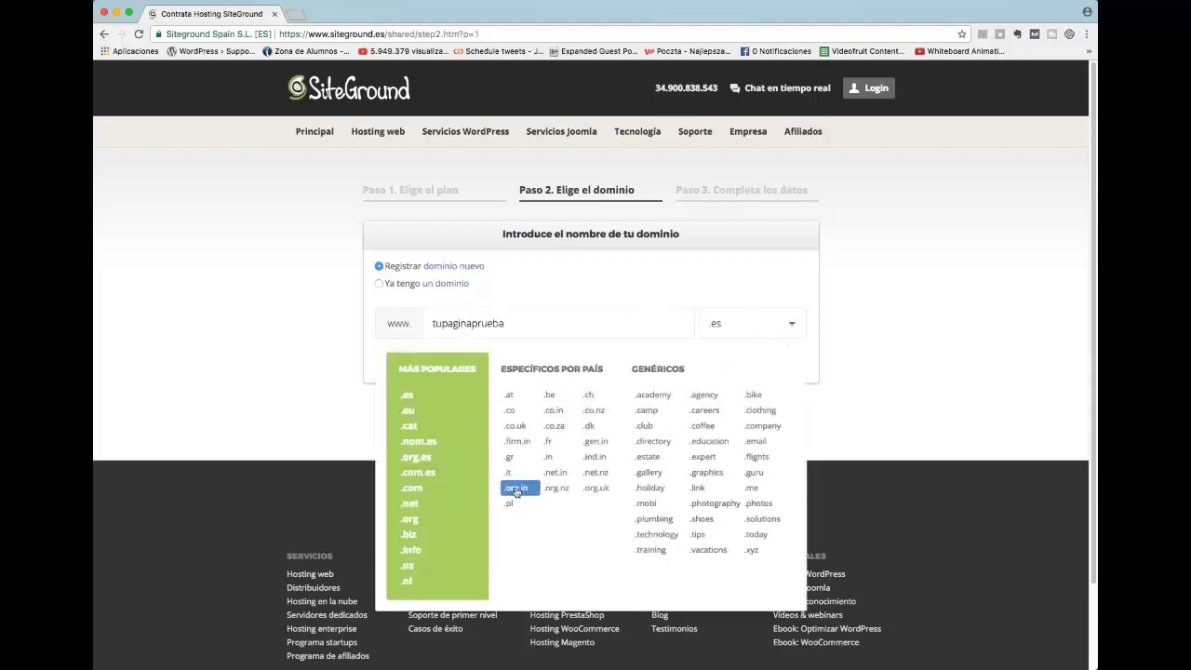
pyautogui.click(429, 490)
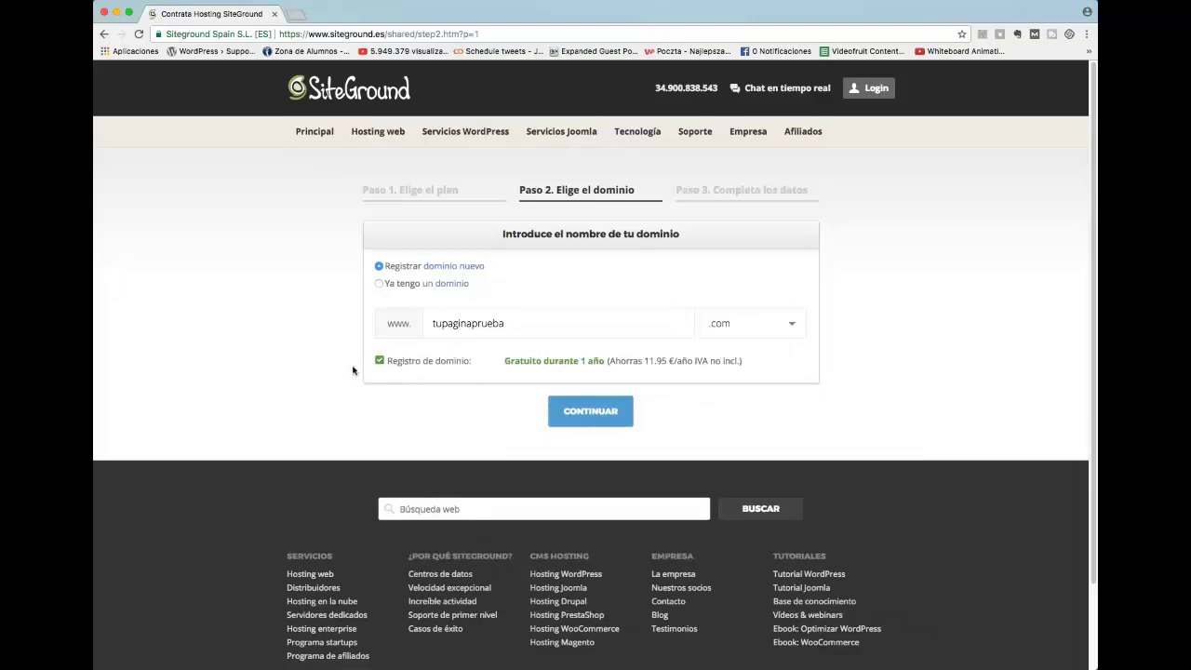
pyautogui.click(582, 413)
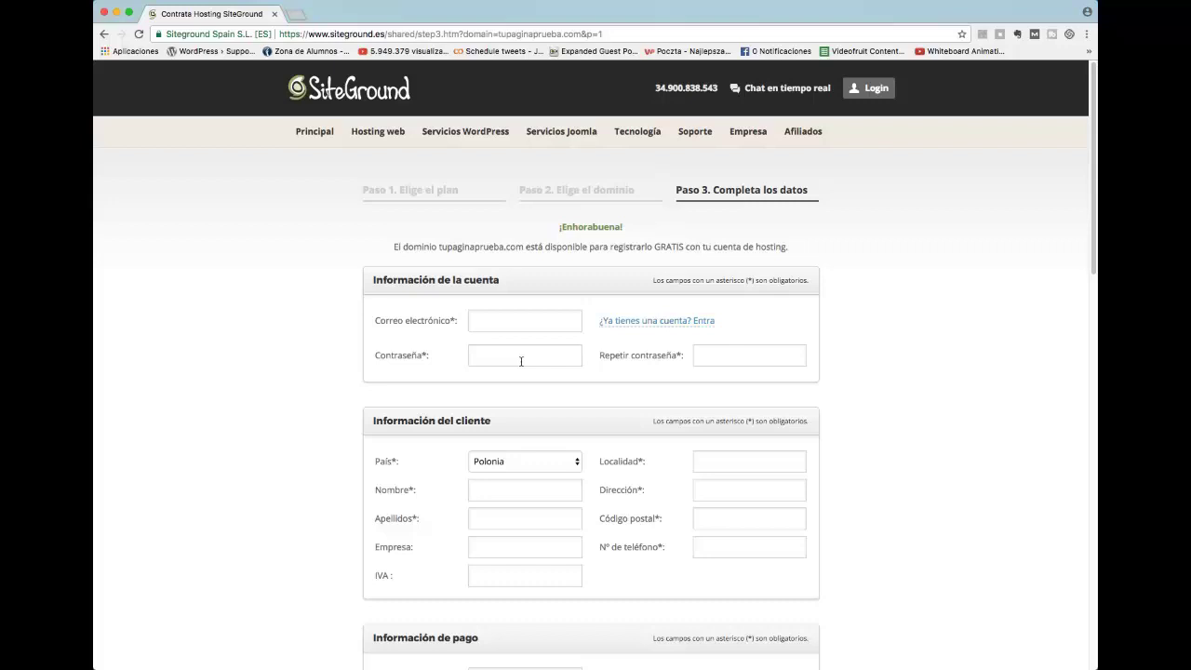
# Step: Set the customer's country to México in the client information
pyautogui.scroll(-2, 521, 361)
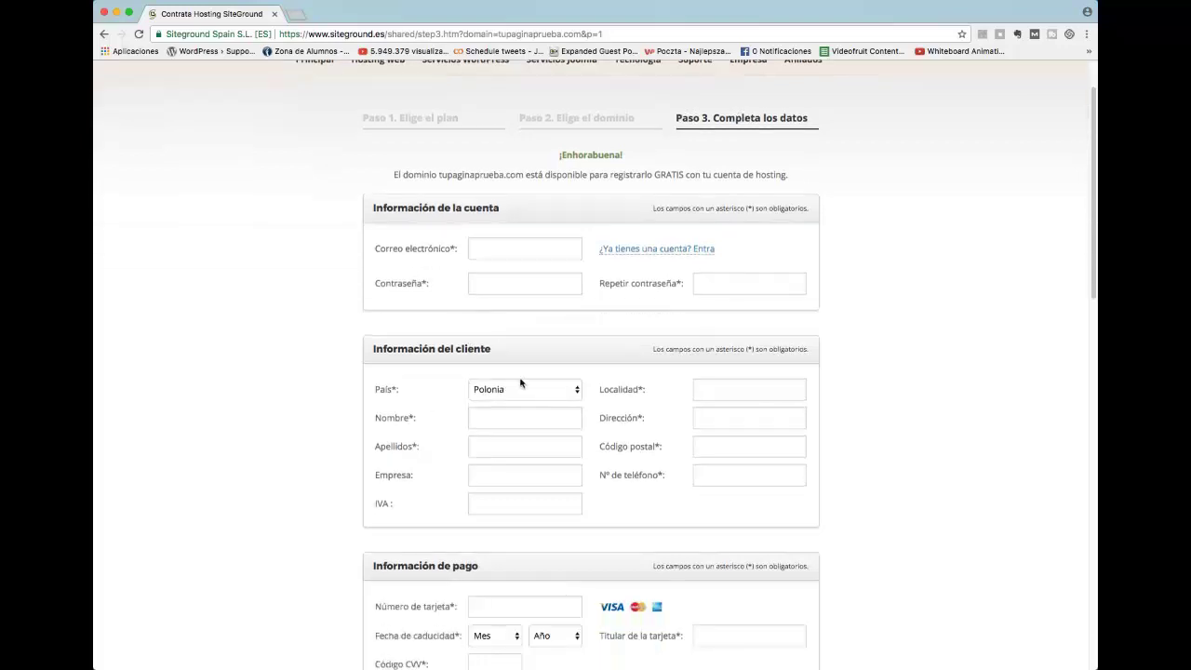
pyautogui.click(524, 387)
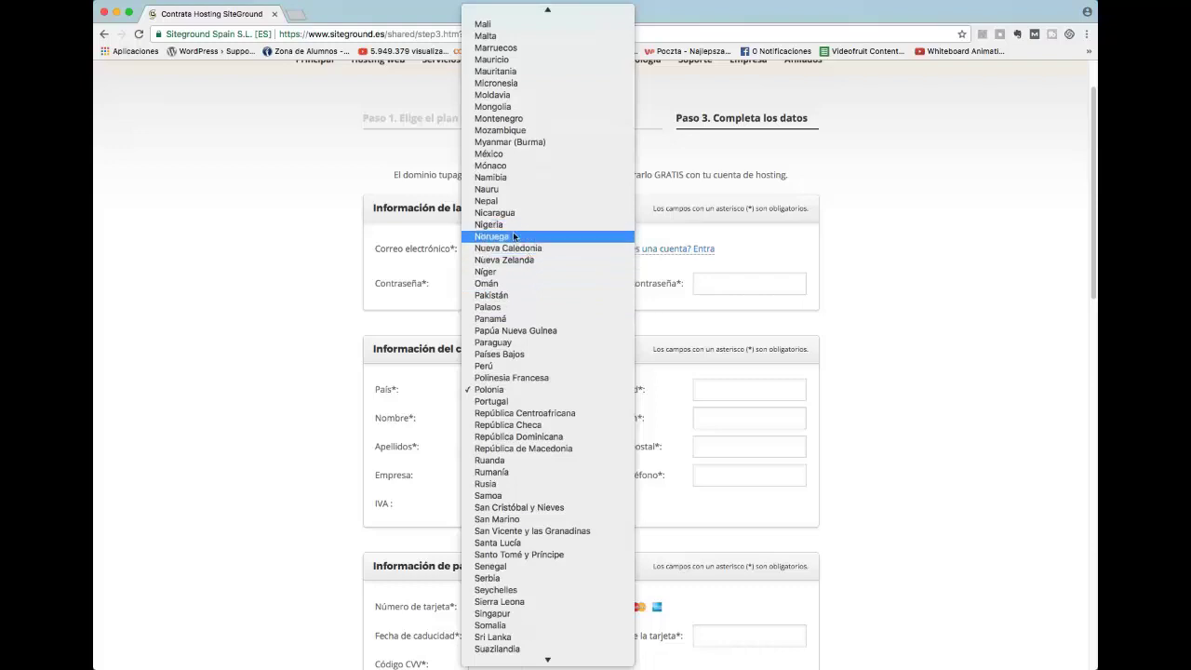
pyautogui.click(535, 153)
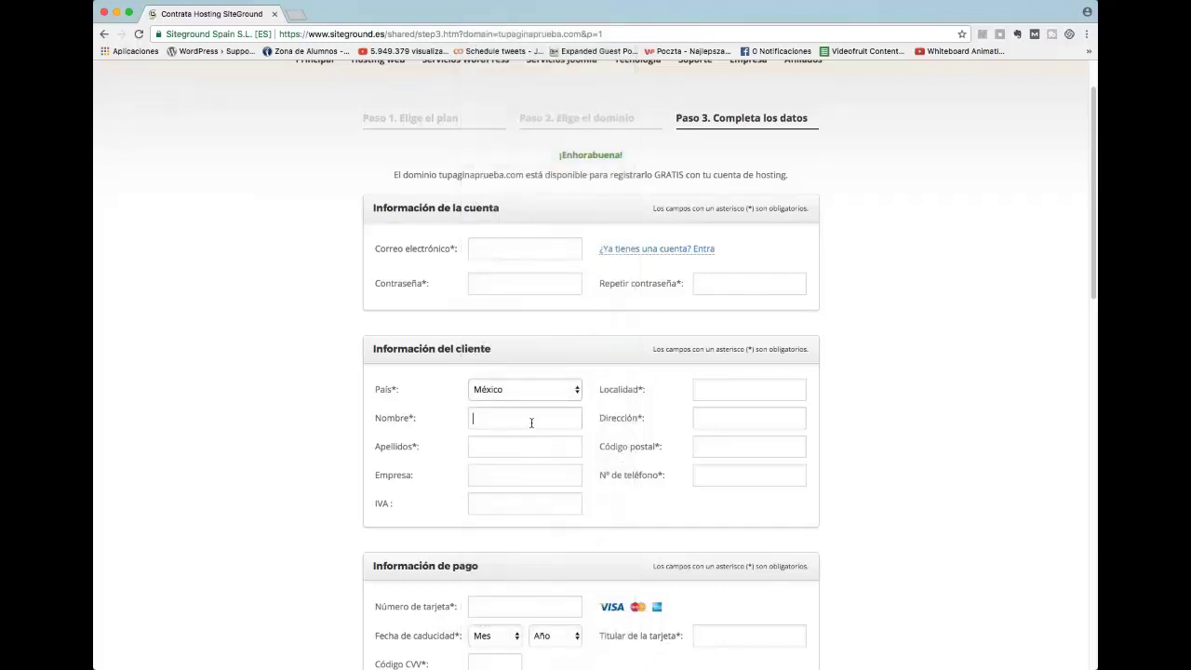
# Step: Review the remaining client fields, the card payment fields and the hosting purchase information of the order form
pyautogui.click(524, 476)
pyautogui.scroll(-3, 735, 470)
pyautogui.scroll(-3, 838, 451)
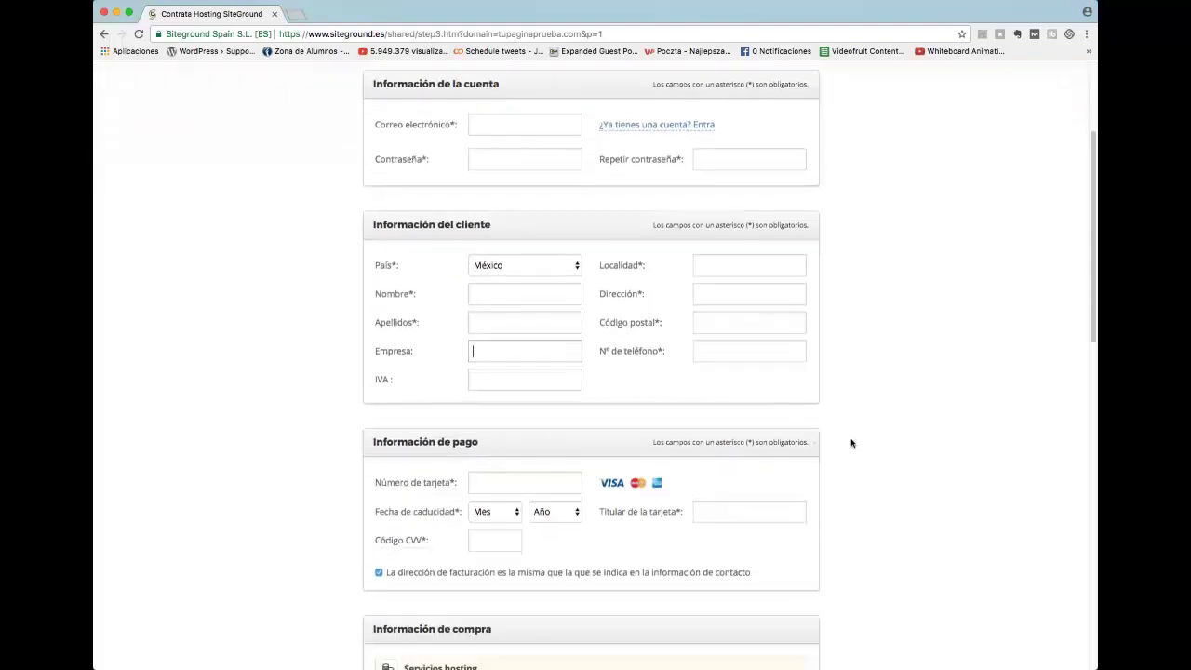
pyautogui.click(525, 406)
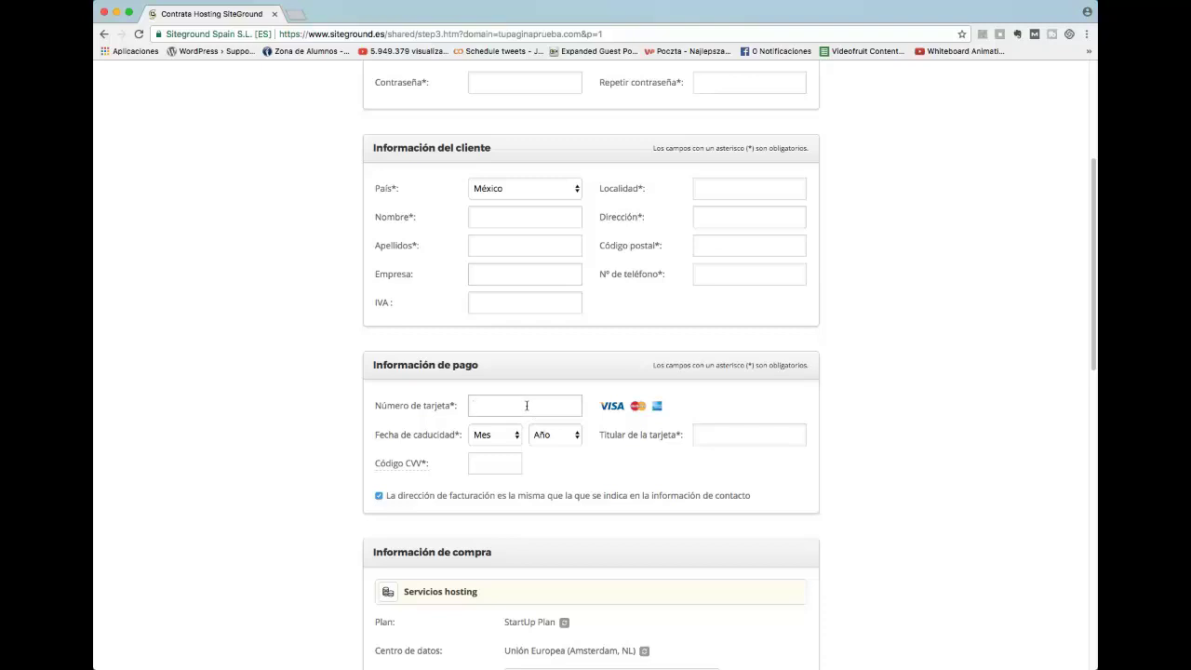
pyautogui.scroll(-1, 612, 414)
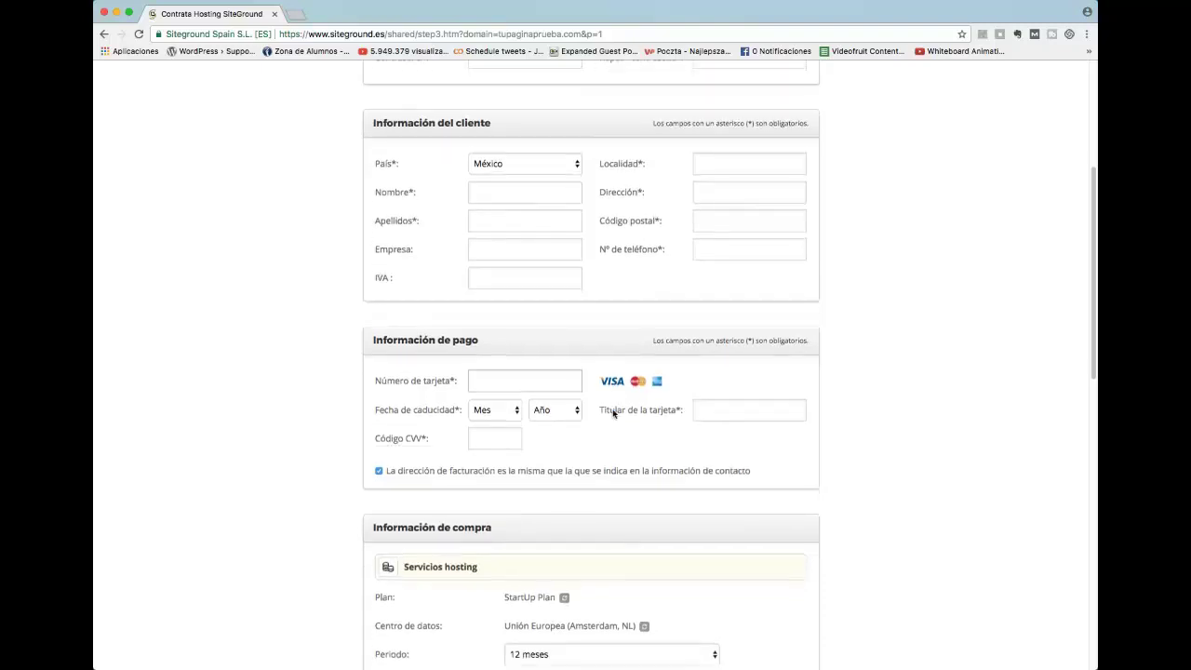
pyautogui.scroll(-2, 612, 413)
pyautogui.scroll(-2, 566, 415)
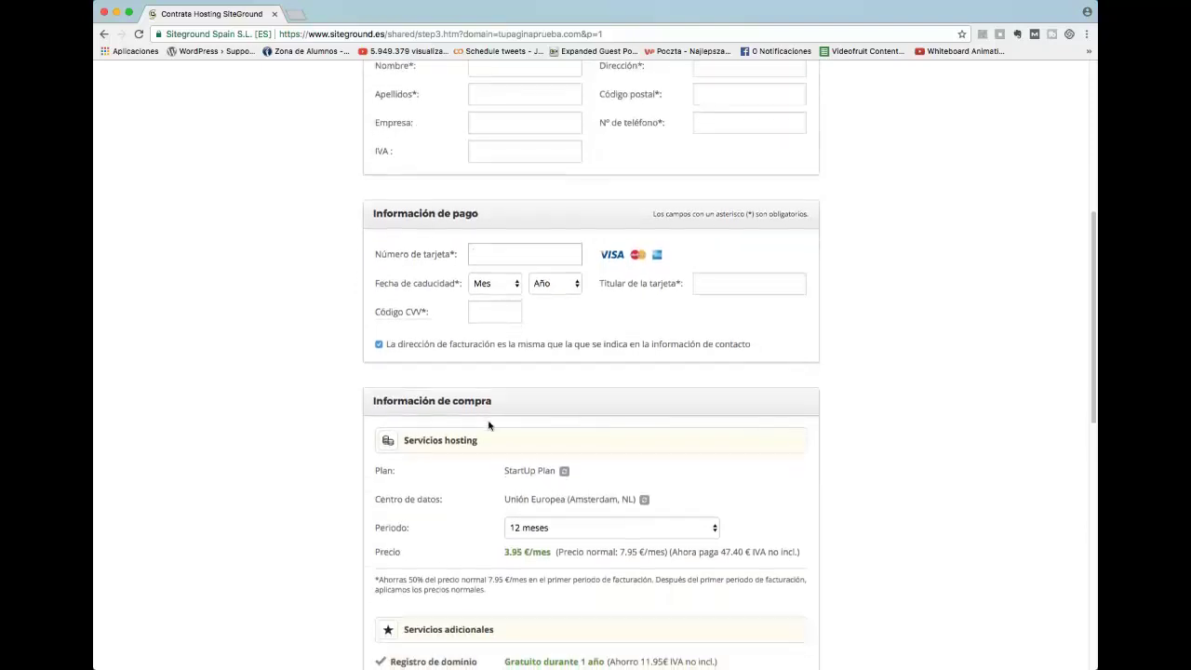
pyautogui.scroll(-3, 488, 425)
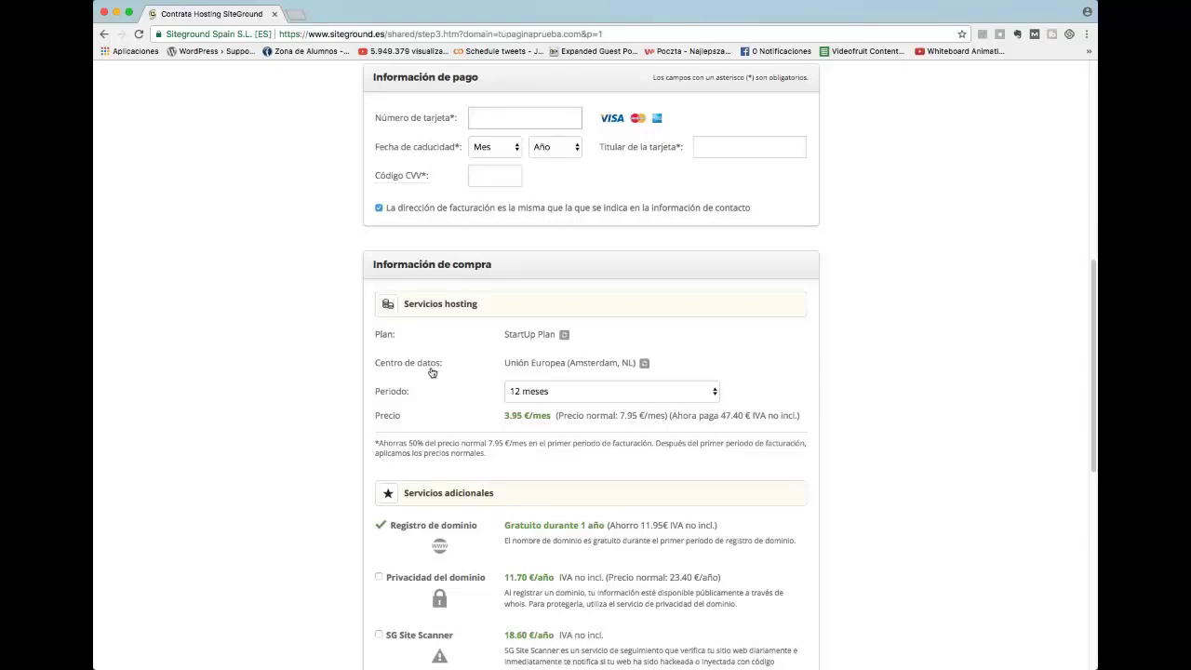
# Step: Choose Unión Europea (Amsterdam, NL) as the data centre and keep the hosting period at 12 meses
pyautogui.click(644, 367)
pyautogui.click(678, 367)
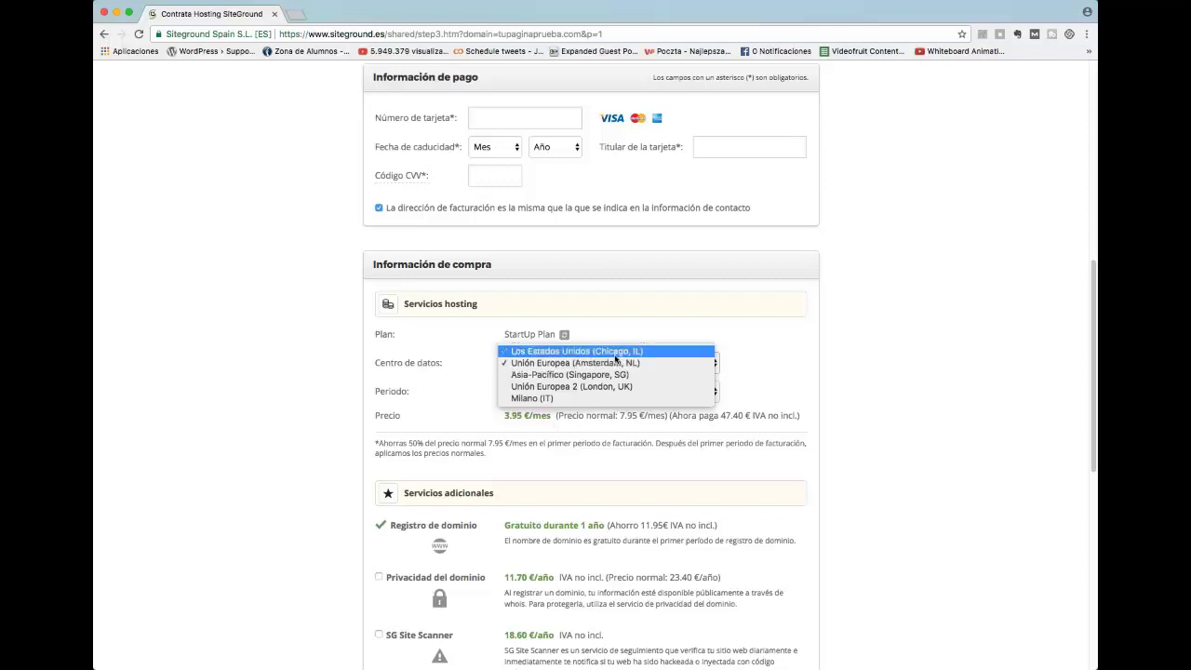
pyautogui.click(614, 362)
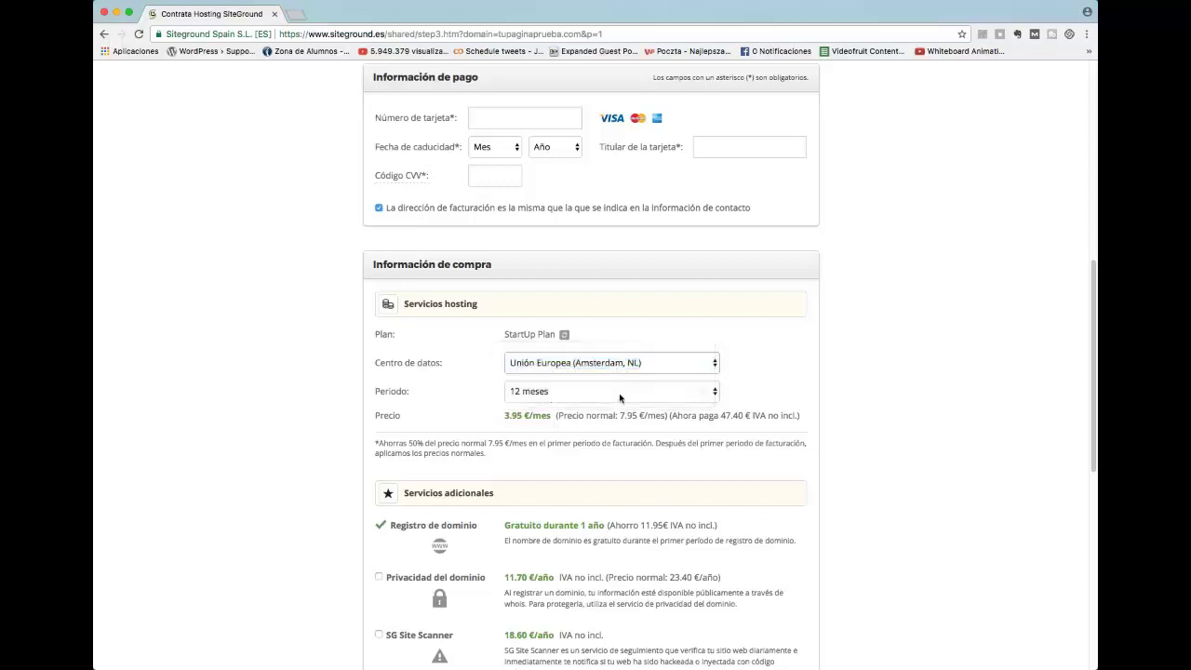
pyautogui.click(621, 399)
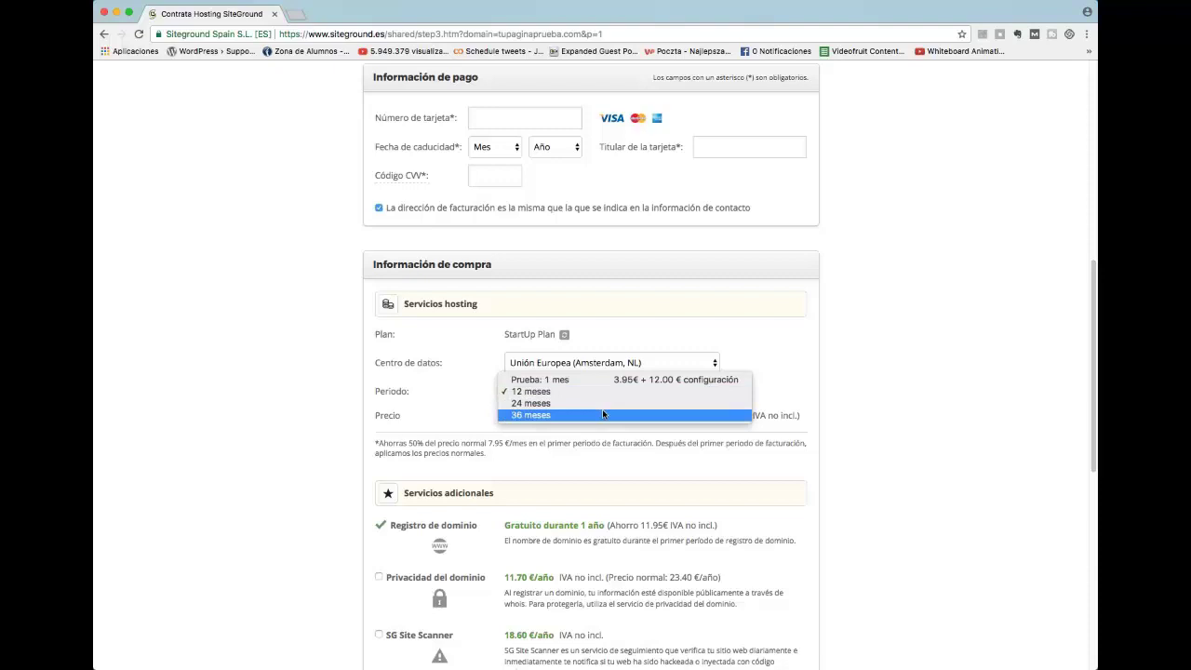
pyautogui.click(762, 362)
# Step: Try adding the domain privacy service to the order and remove it again
pyautogui.scroll(-2, 559, 437)
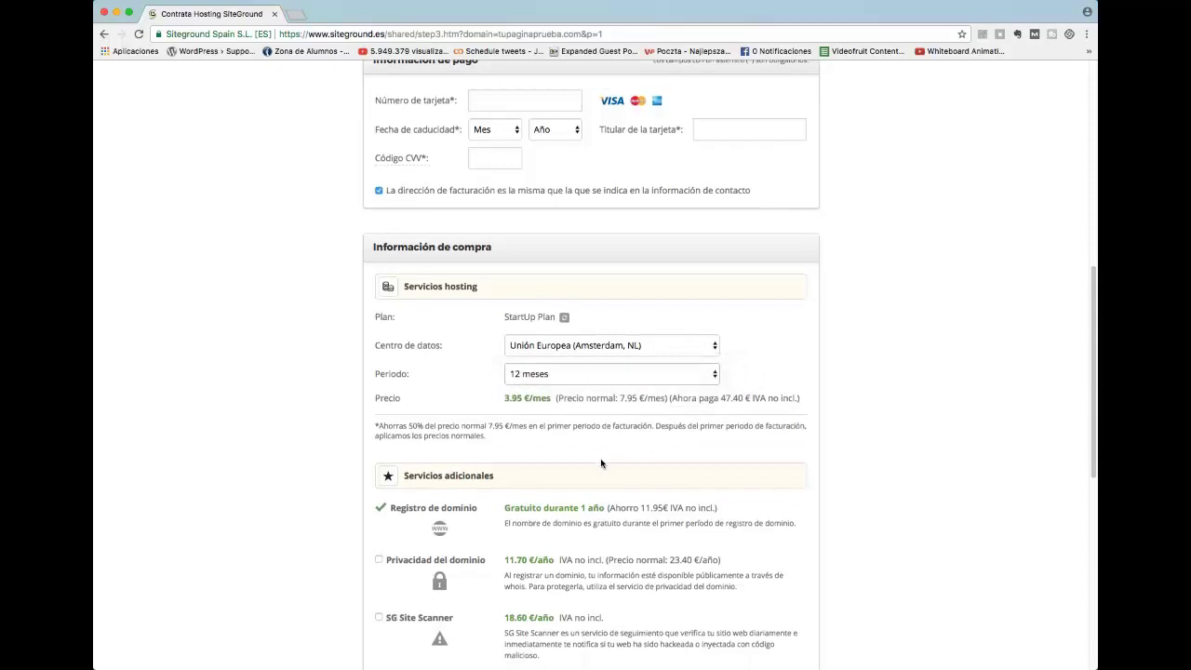
pyautogui.scroll(-1, 498, 419)
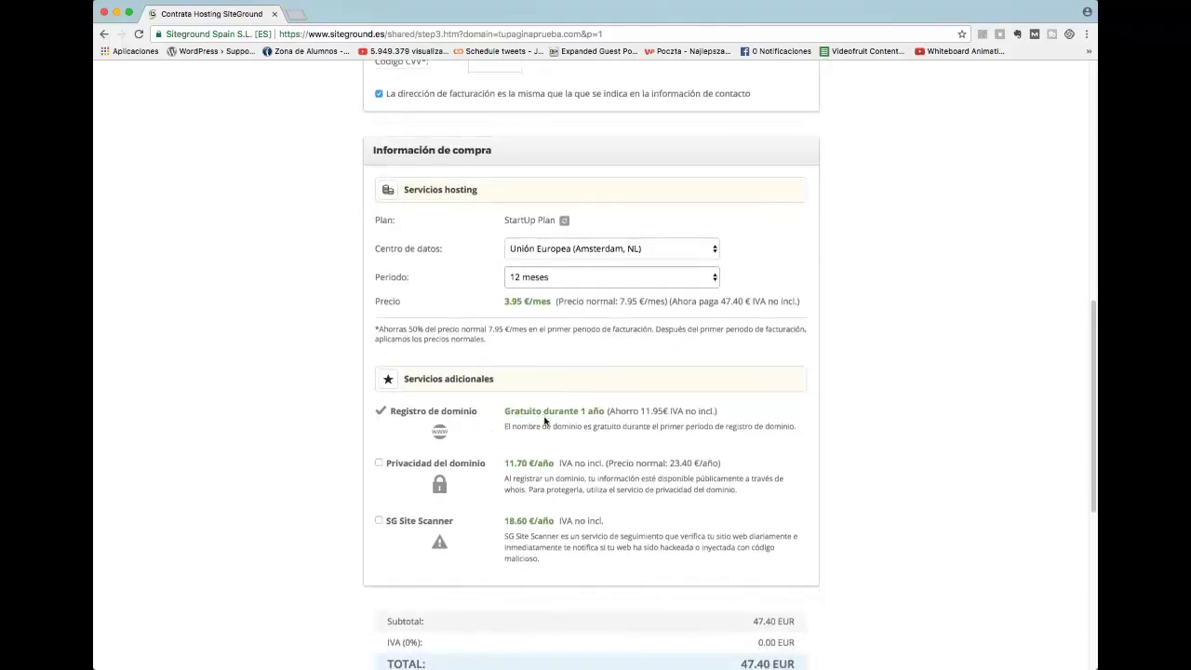
pyautogui.scroll(-1, 503, 447)
pyautogui.scroll(-1, 488, 458)
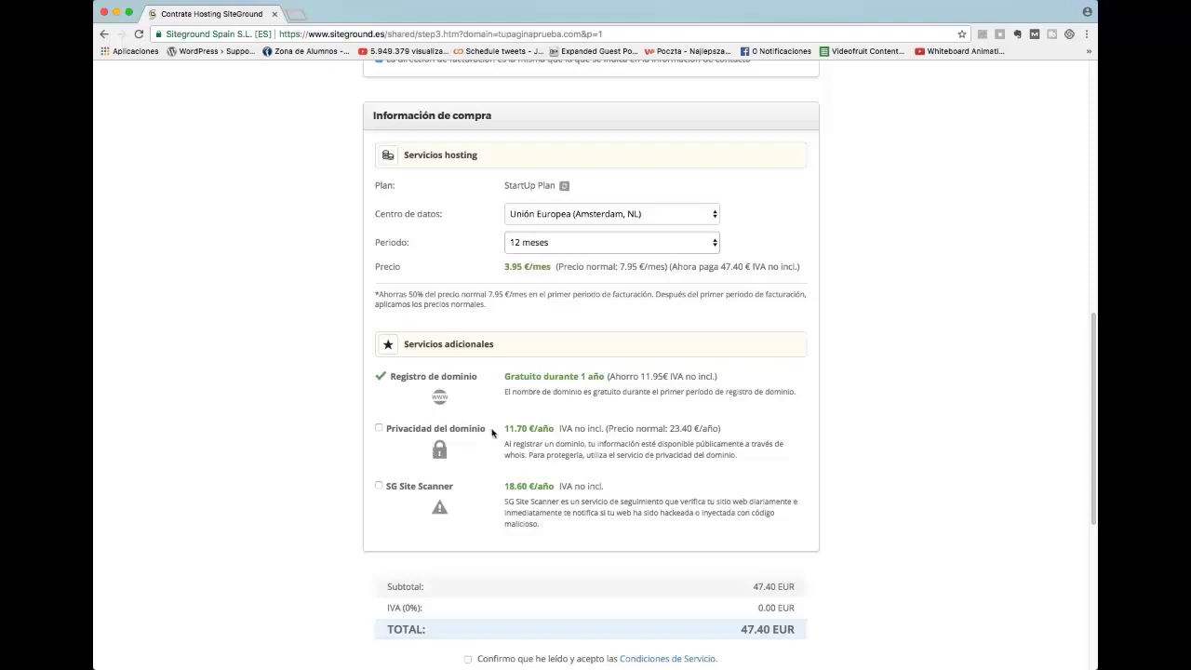
pyautogui.click(379, 428)
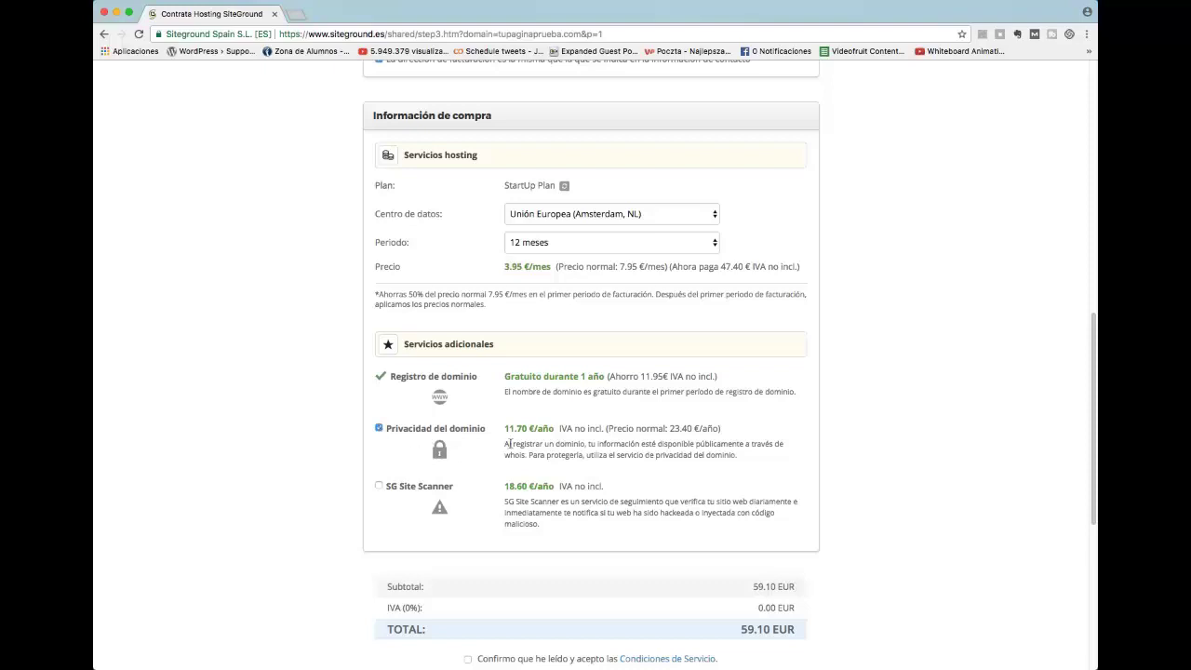
pyautogui.click(379, 428)
# Step: Accept the Condiciones de Servicio and submit the hosting order for payment
pyautogui.scroll(-2, 505, 483)
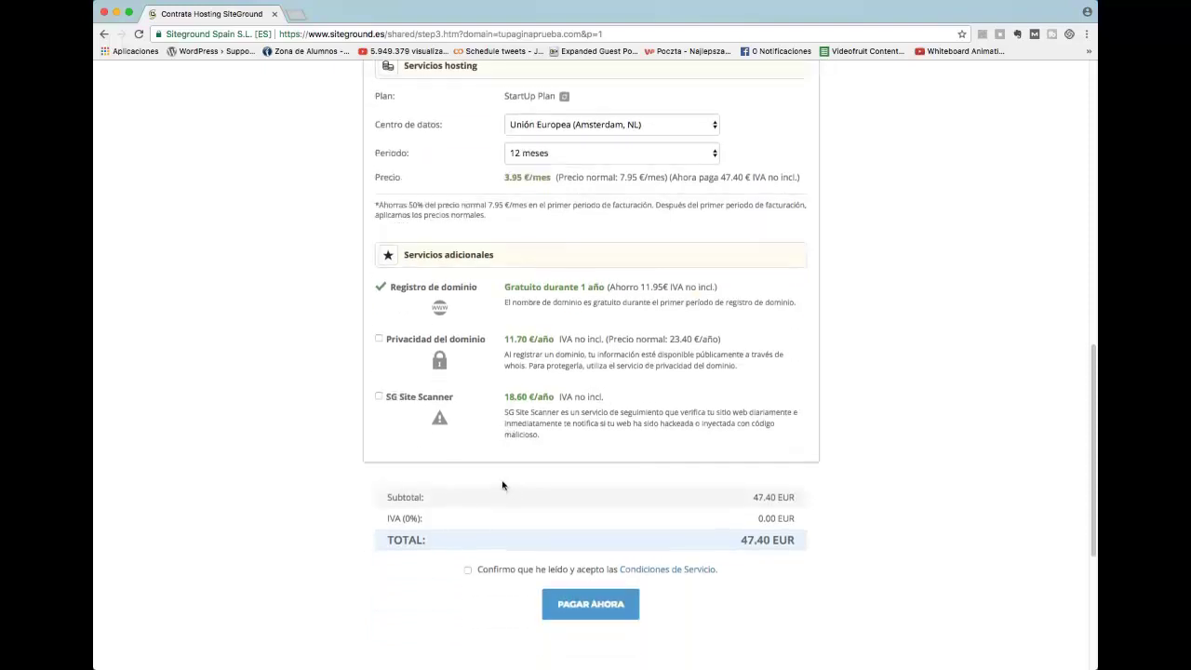
pyautogui.scroll(-1, 503, 493)
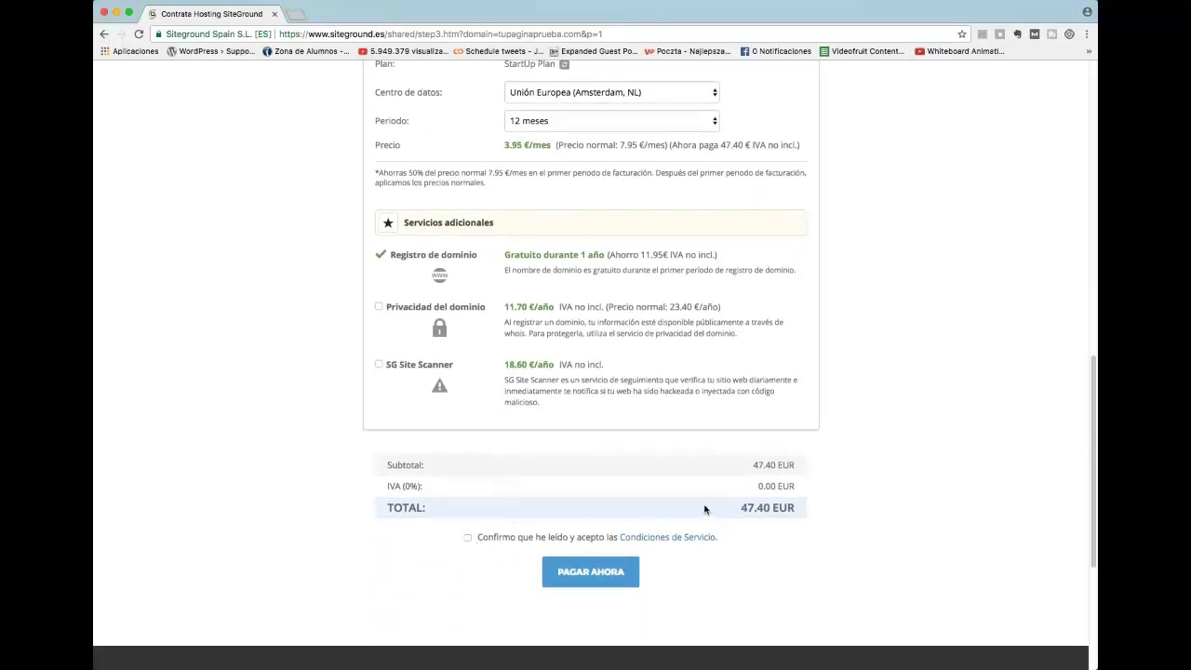
pyautogui.scroll(1, 549, 526)
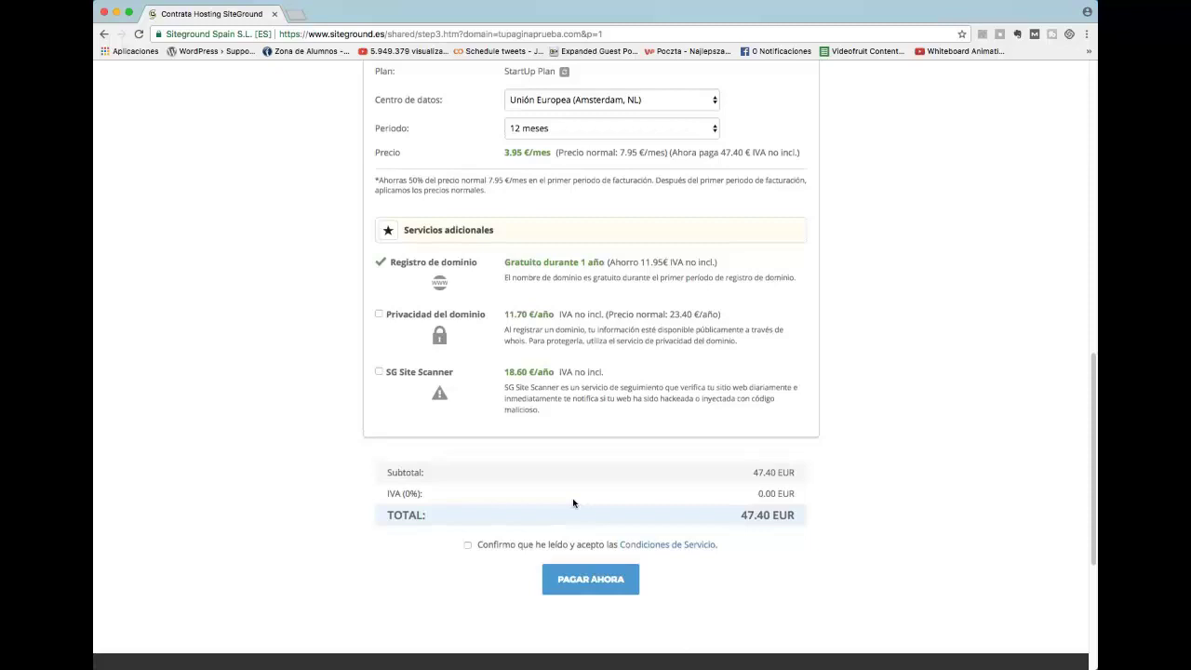
pyautogui.click(468, 546)
pyautogui.click(574, 584)
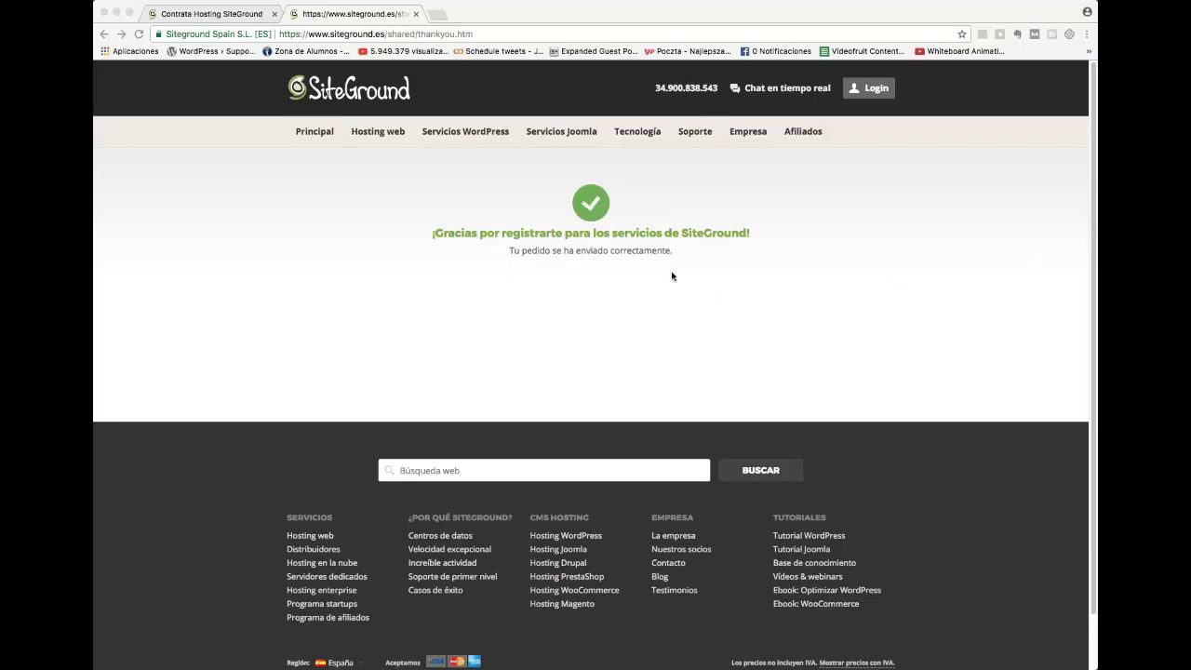
# Step: Log in to the SiteGround user area with the account username and password
pyautogui.click(874, 86)
pyautogui.click(876, 92)
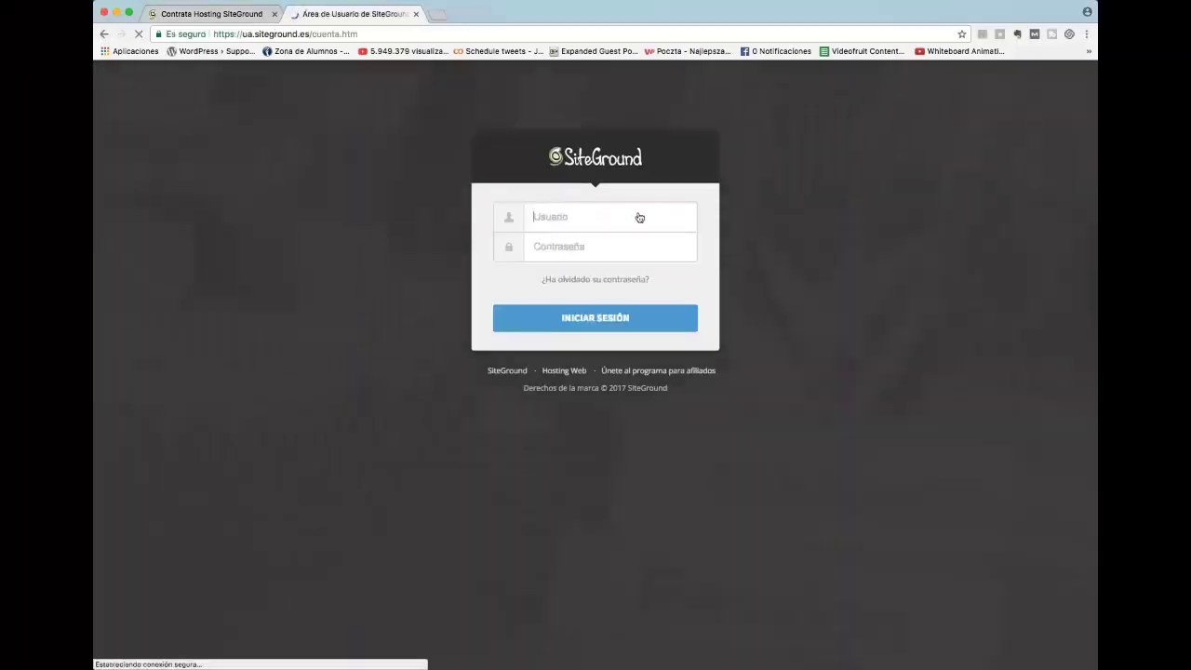
pyautogui.press('Tab')
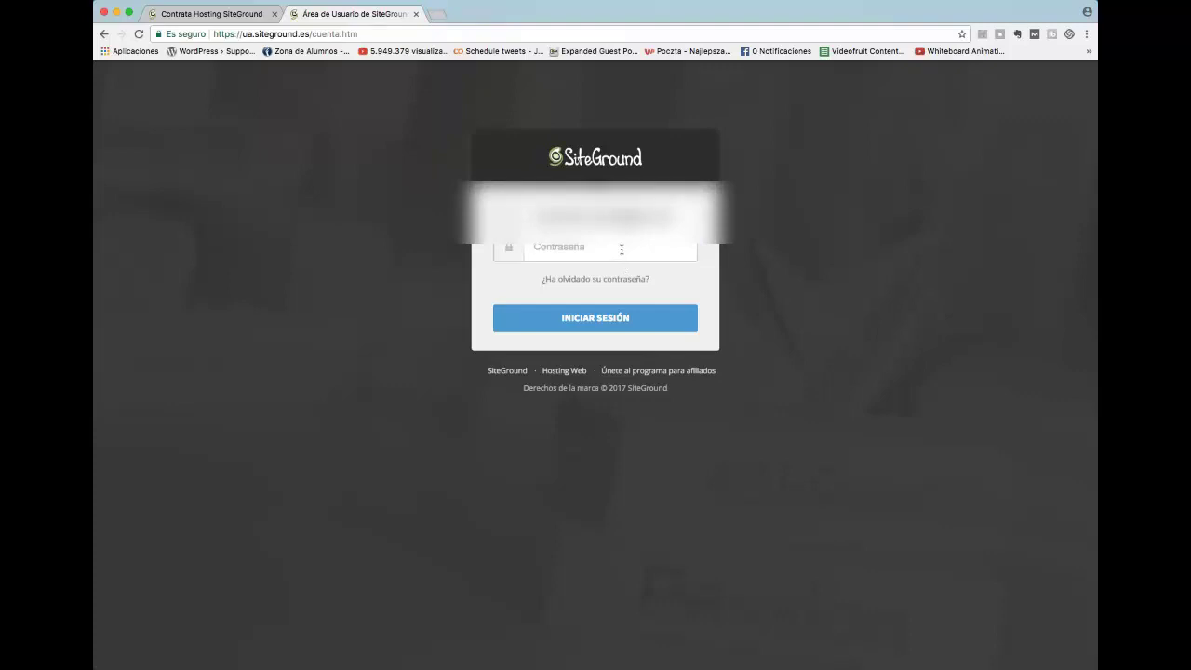
pyautogui.write('••••••••••')
pyautogui.click(588, 329)
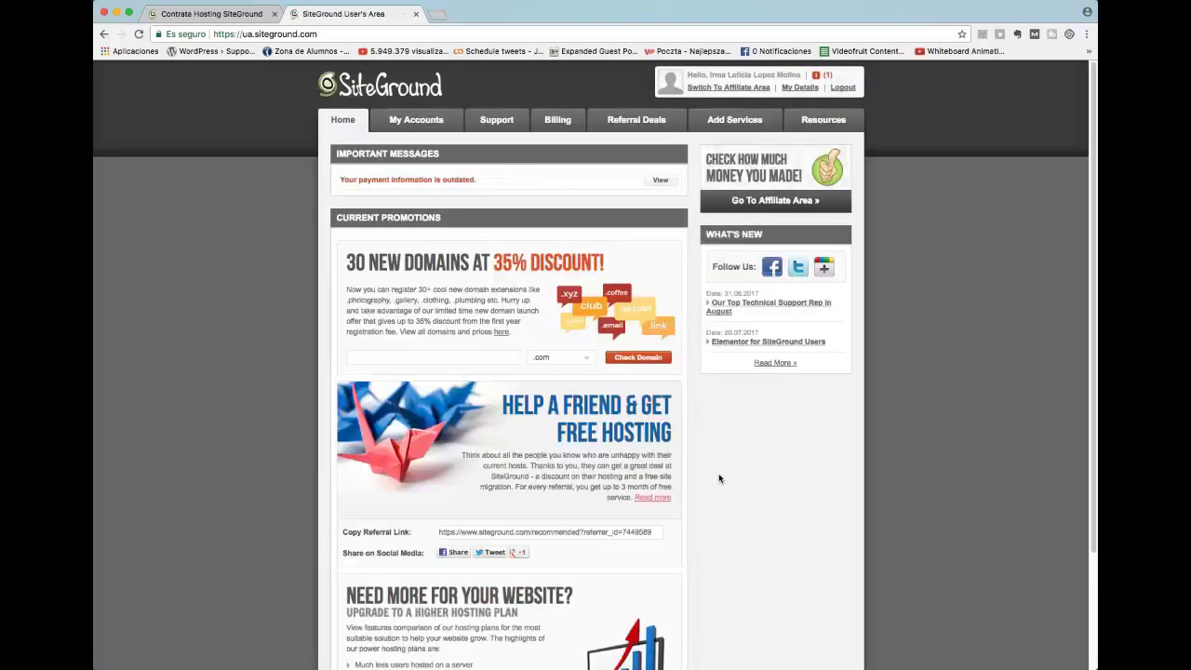
# Step: Open the cPanel of the aprendizblogger.com hosting account
pyautogui.scroll(-1, 719, 479)
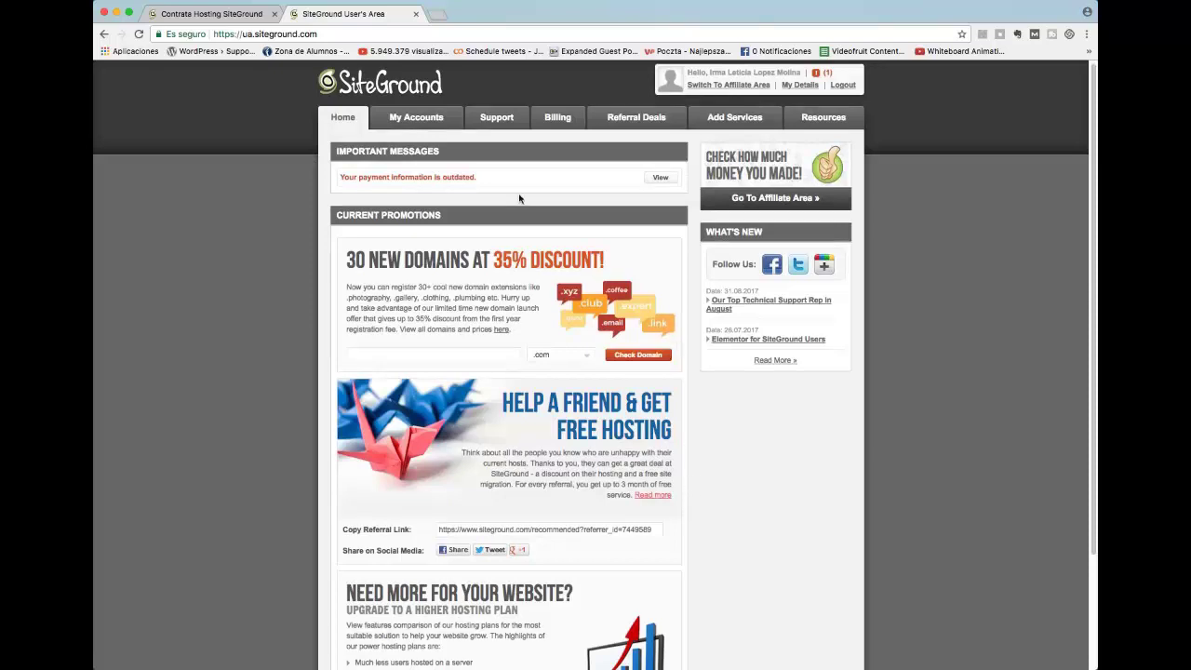
pyautogui.click(415, 121)
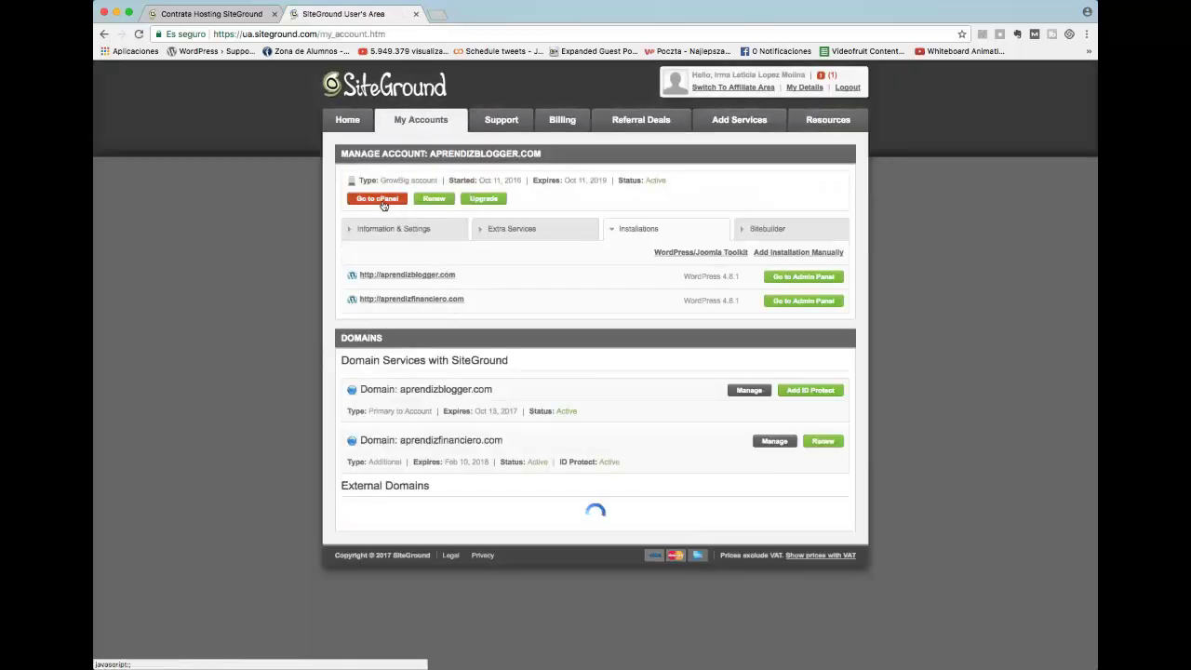
pyautogui.click(380, 199)
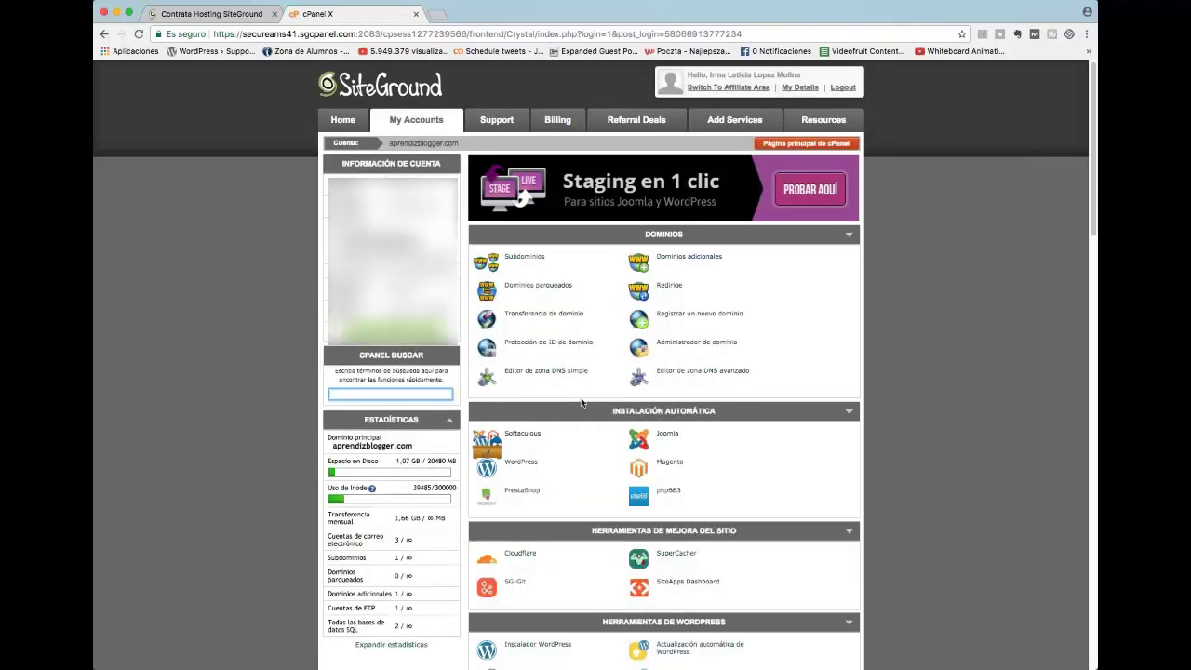
# Step: Open the Softaculous installation form for WordPress from the automatic installers in cPanel
pyautogui.scroll(-1, 570, 409)
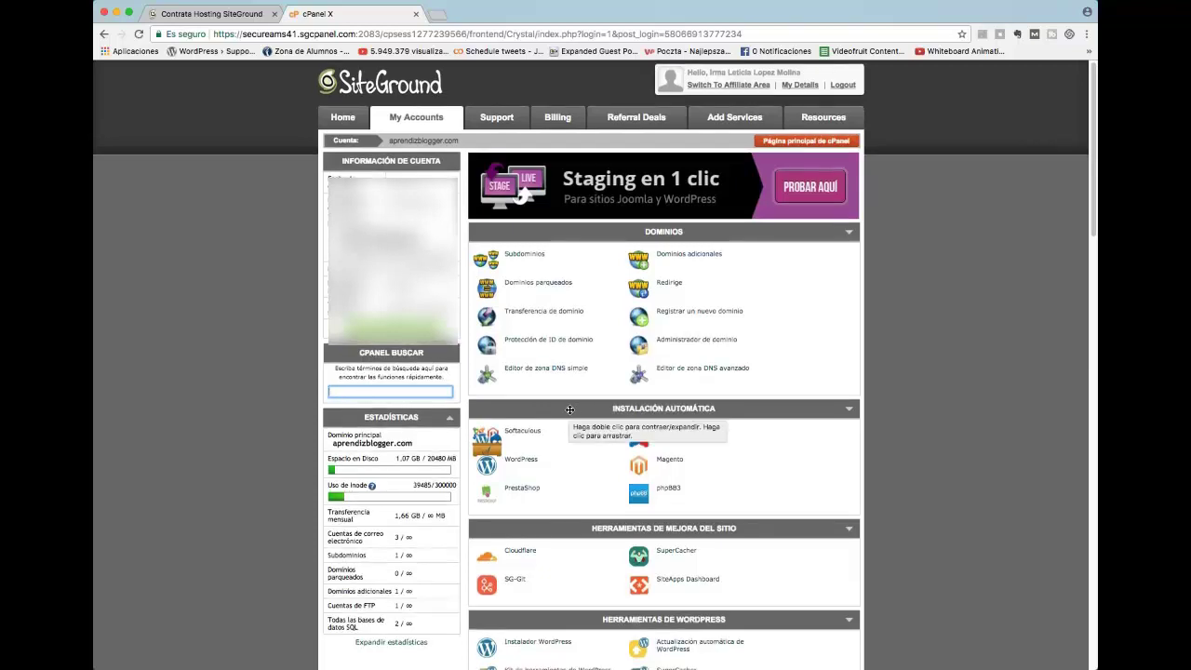
pyautogui.scroll(-1, 570, 409)
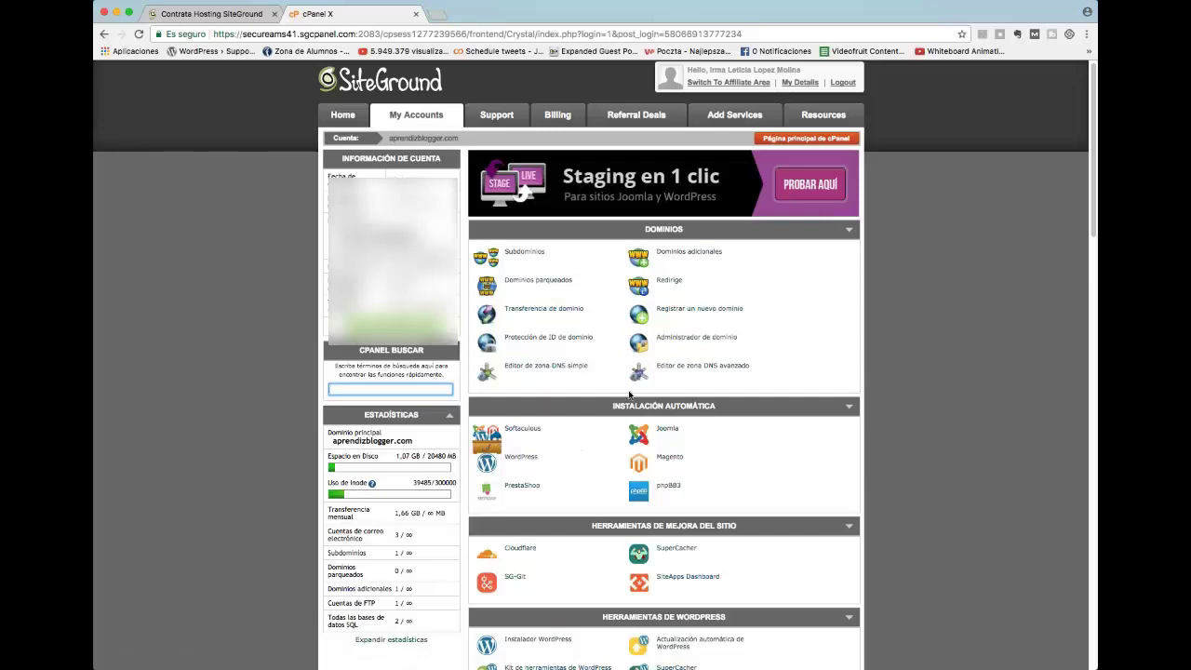
pyautogui.click(522, 463)
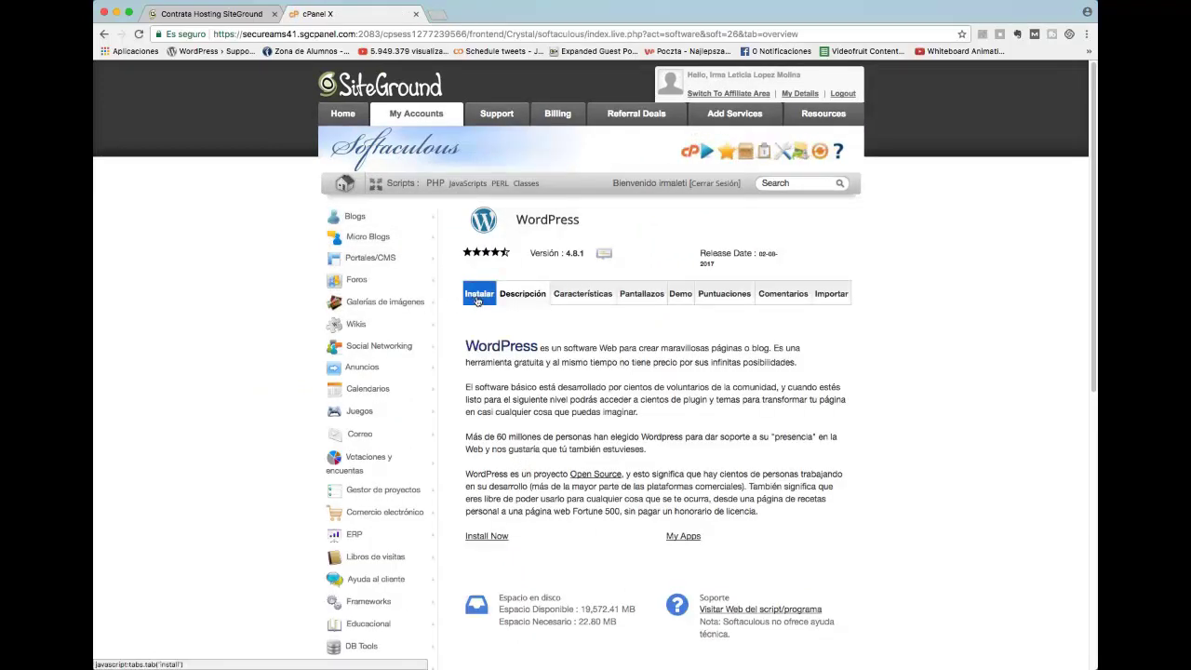
pyautogui.click(476, 300)
pyautogui.click(691, 385)
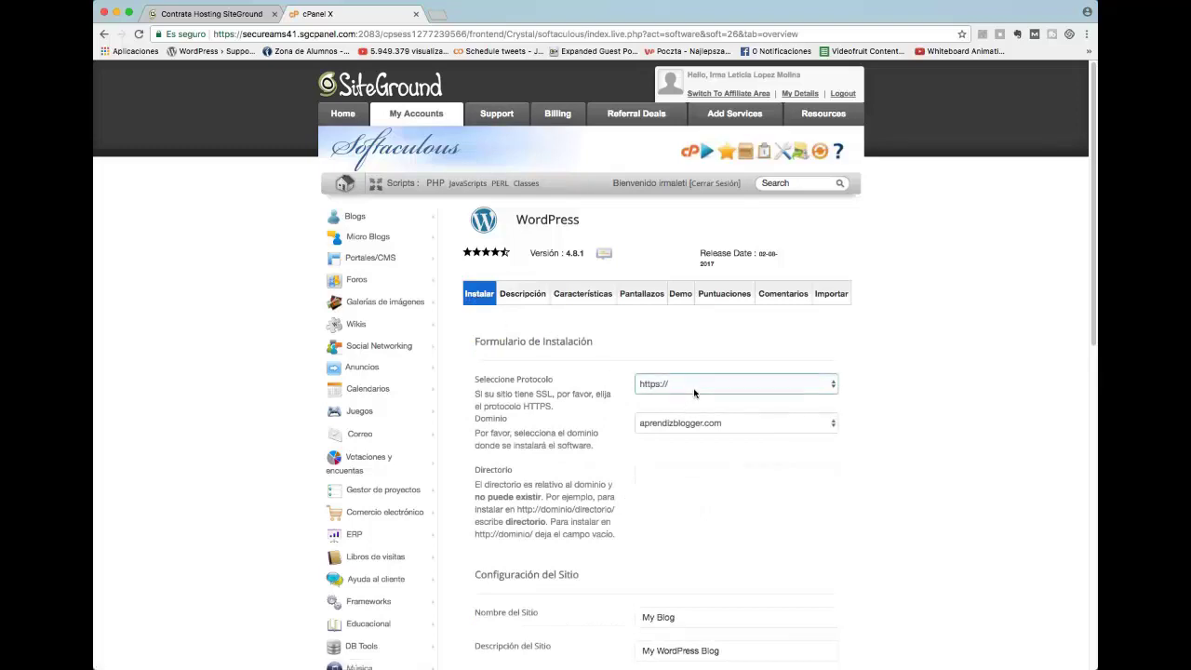
pyautogui.click(700, 392)
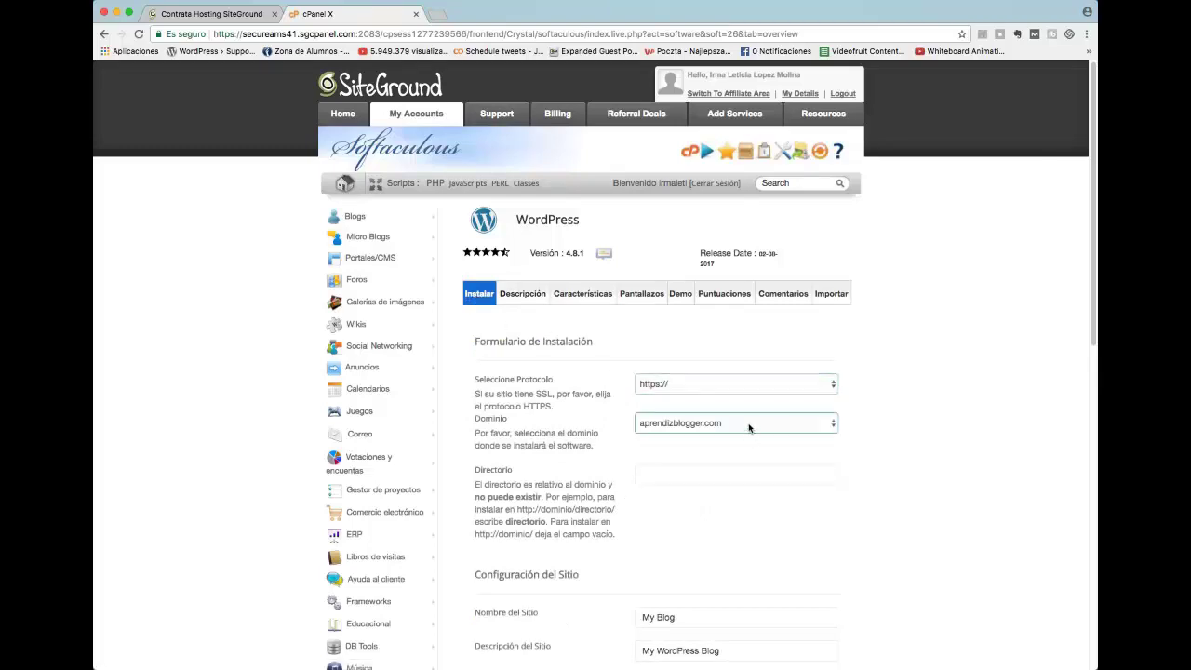
pyautogui.click(756, 425)
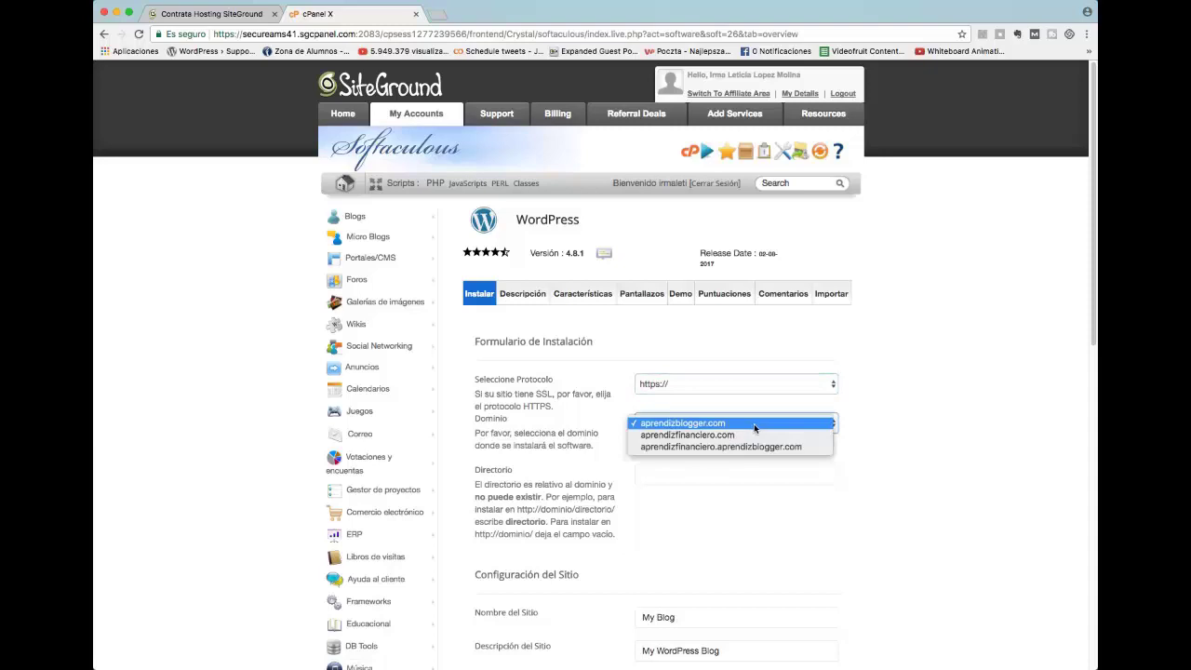
pyautogui.click(754, 423)
pyautogui.scroll(-1, 748, 479)
pyautogui.scroll(-3, 745, 479)
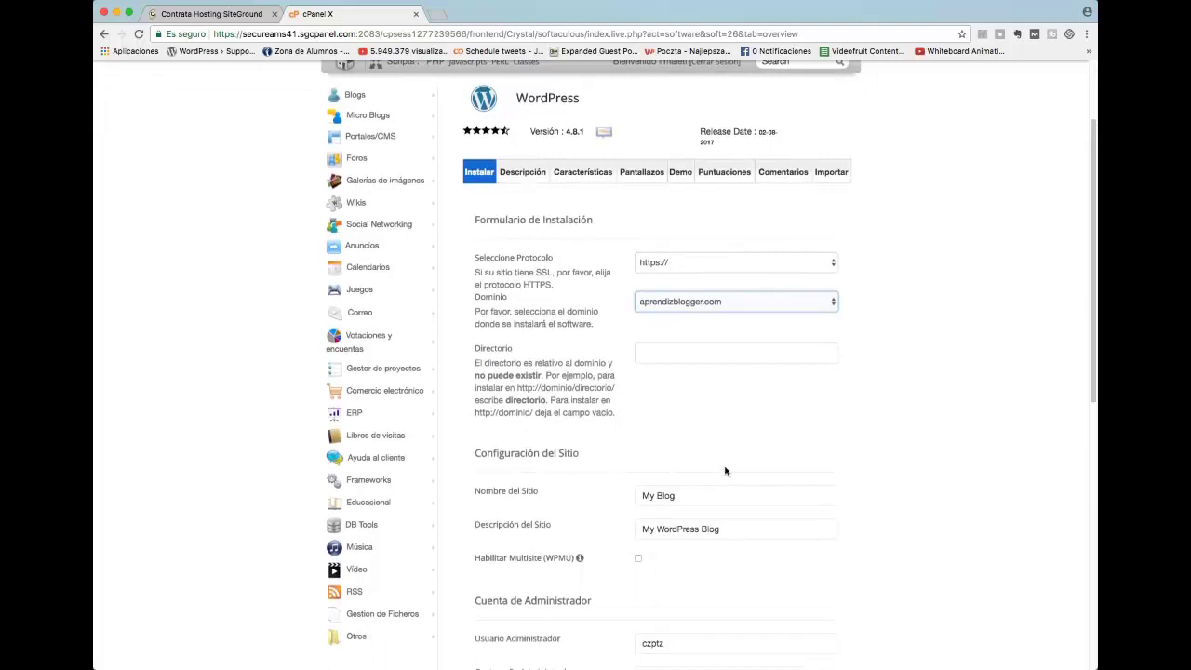
# Step: Review the WordPress installation form's site name and description, administrator account, language, plugin and theme settings
pyautogui.tripleClick(704, 495)
pyautogui.scroll(-1, 721, 486)
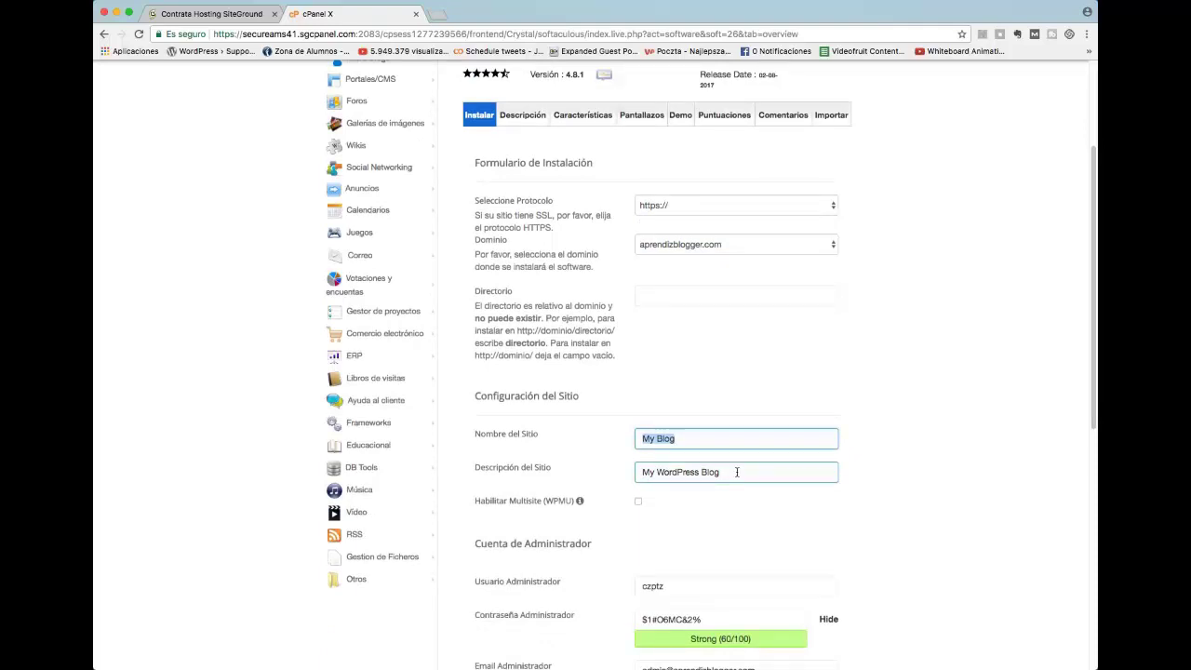
pyautogui.tripleClick(735, 475)
pyautogui.scroll(-2, 596, 483)
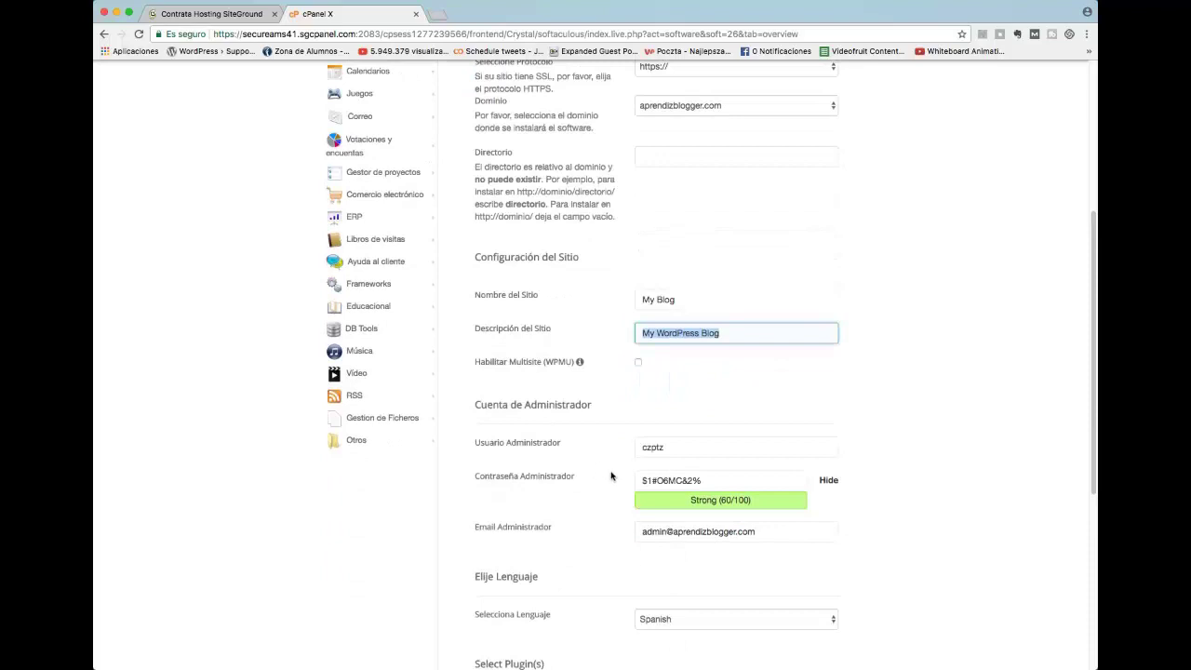
pyautogui.scroll(-1, 613, 476)
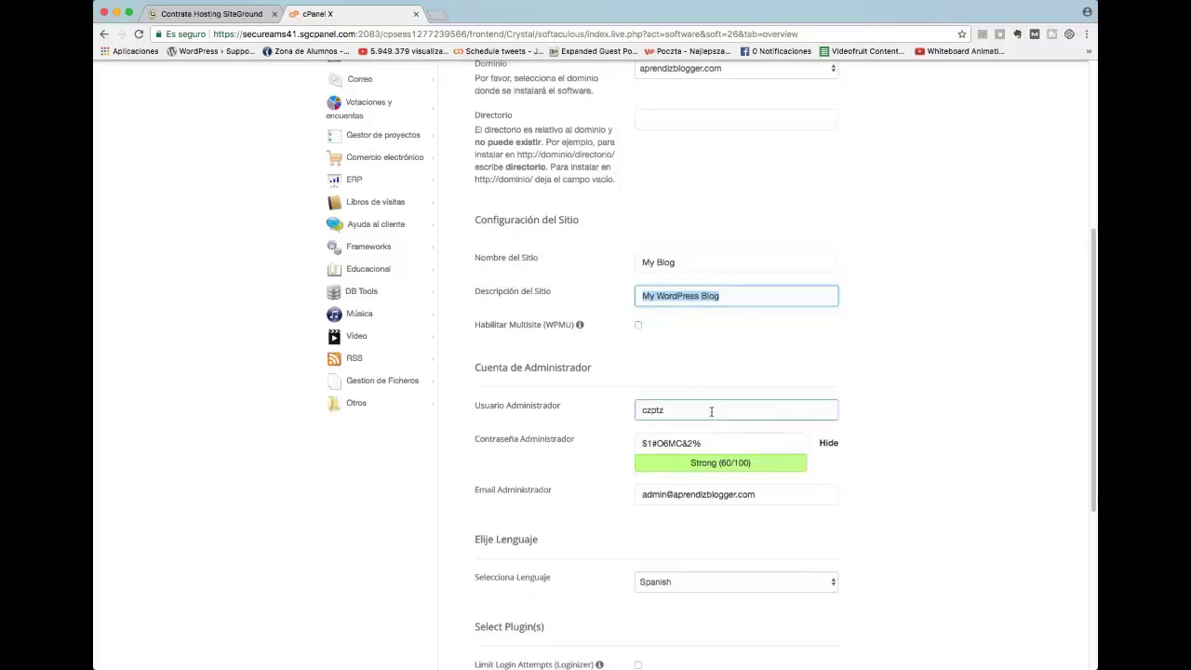
pyautogui.scroll(-1, 711, 411)
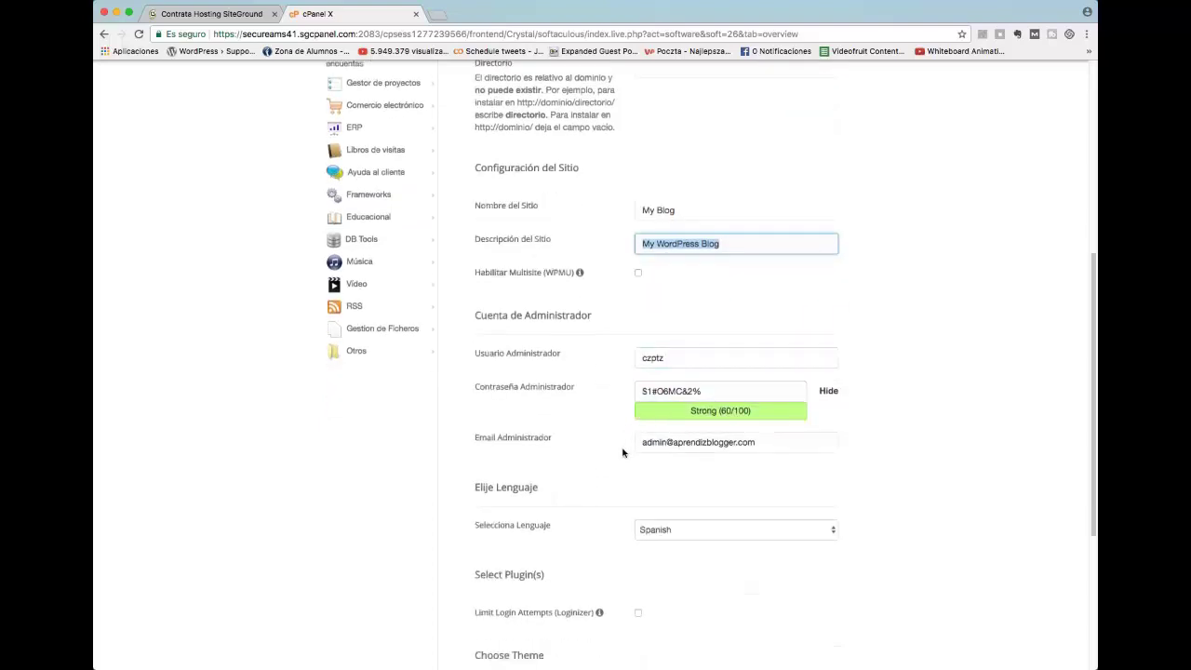
pyautogui.scroll(-1, 664, 457)
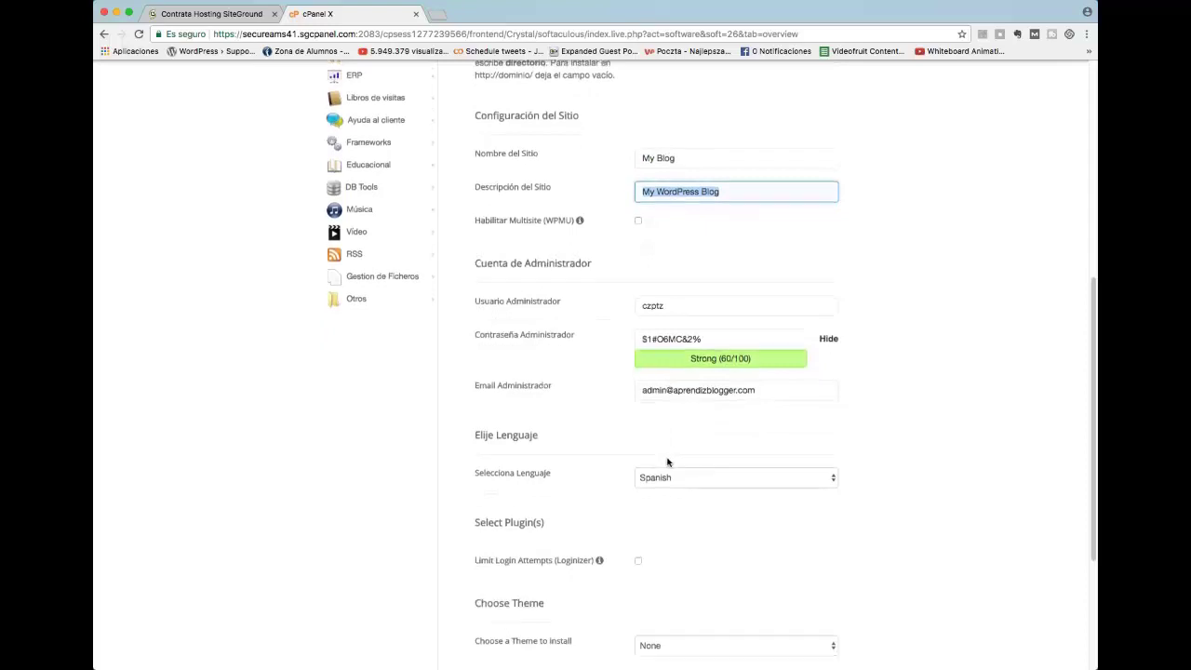
pyautogui.scroll(-1, 668, 460)
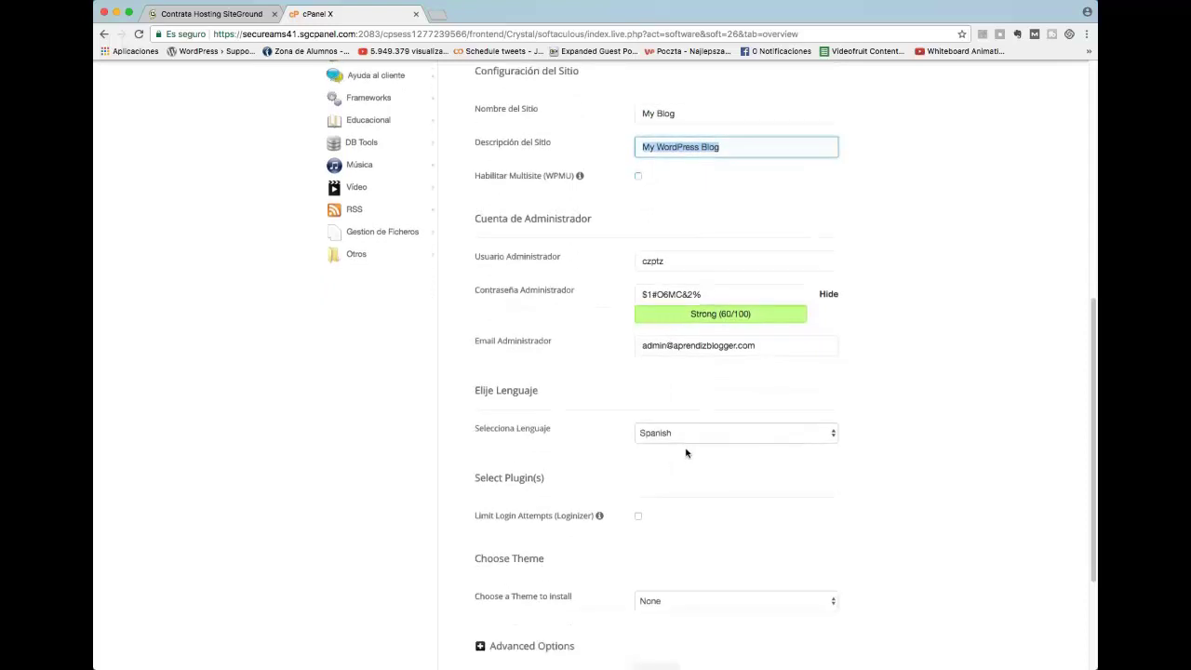
pyautogui.scroll(-1, 685, 453)
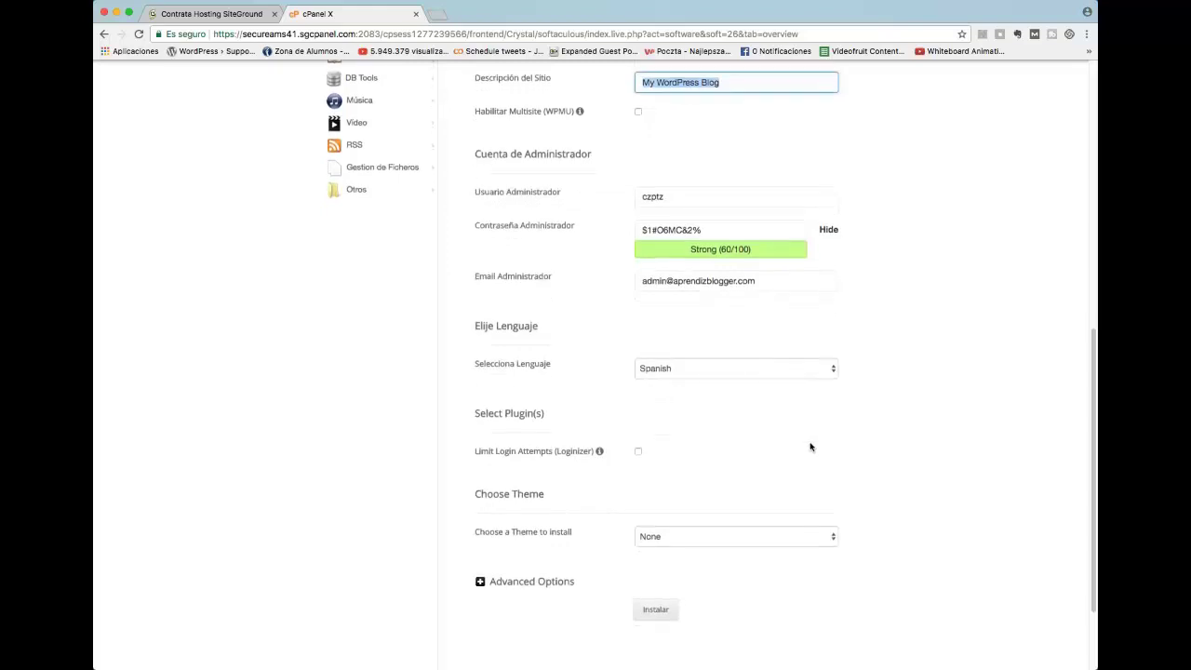
pyautogui.scroll(-1, 791, 447)
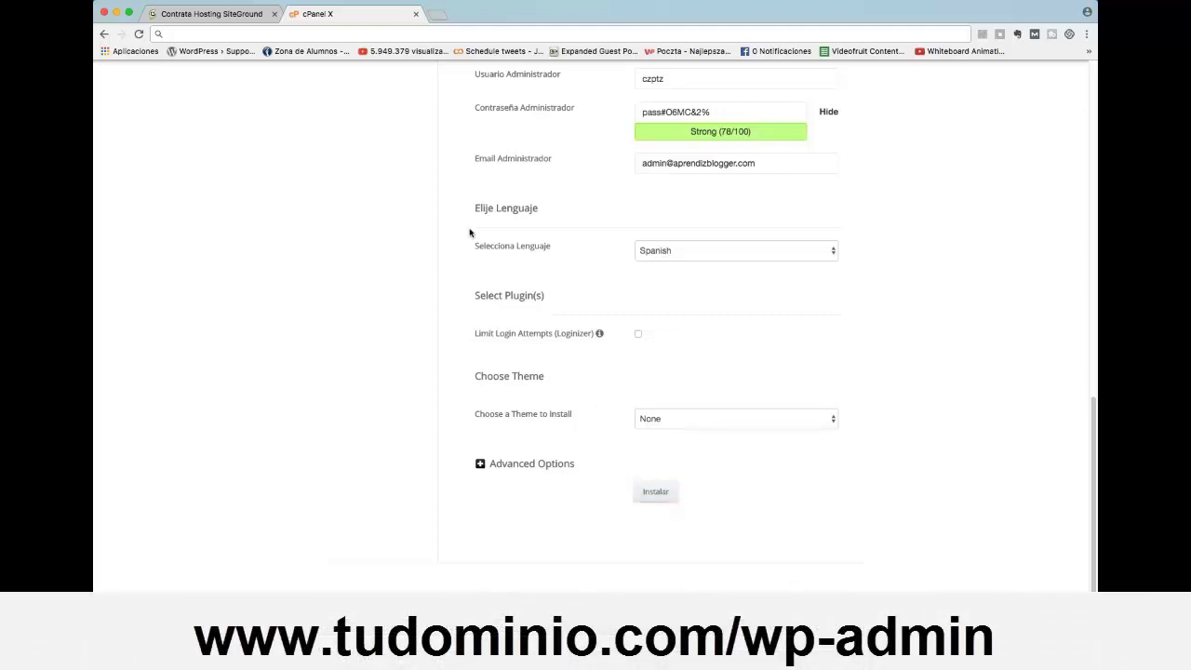
# Step: Activate the browser's address field for entering a web address
pyautogui.click(371, 34)
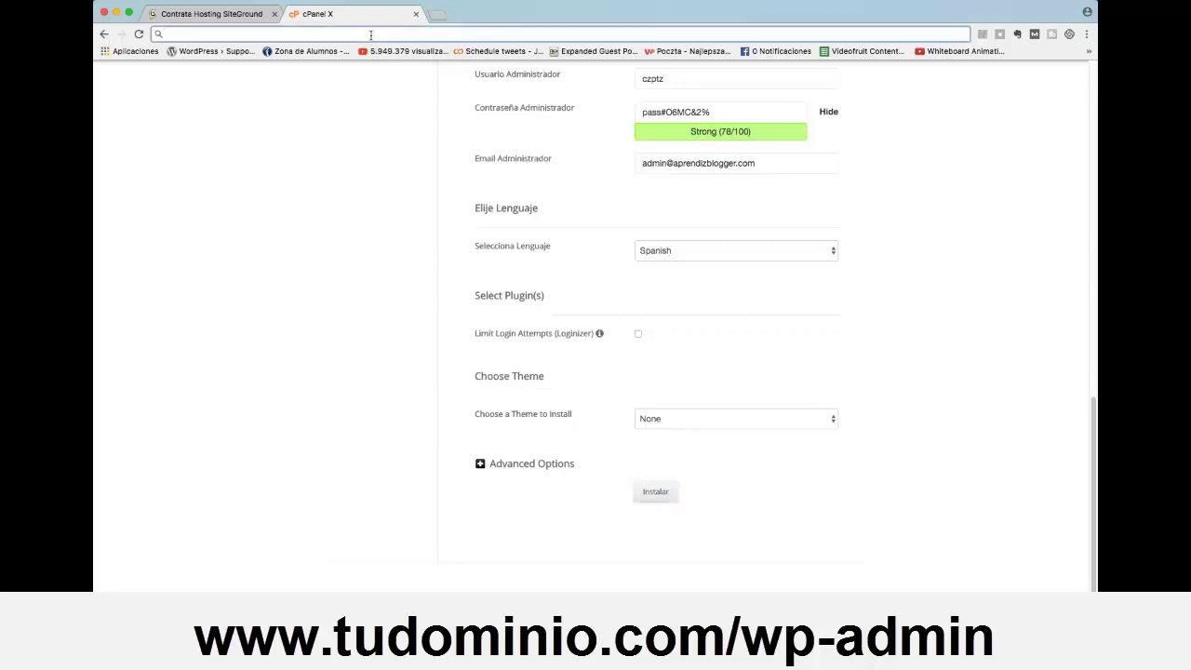